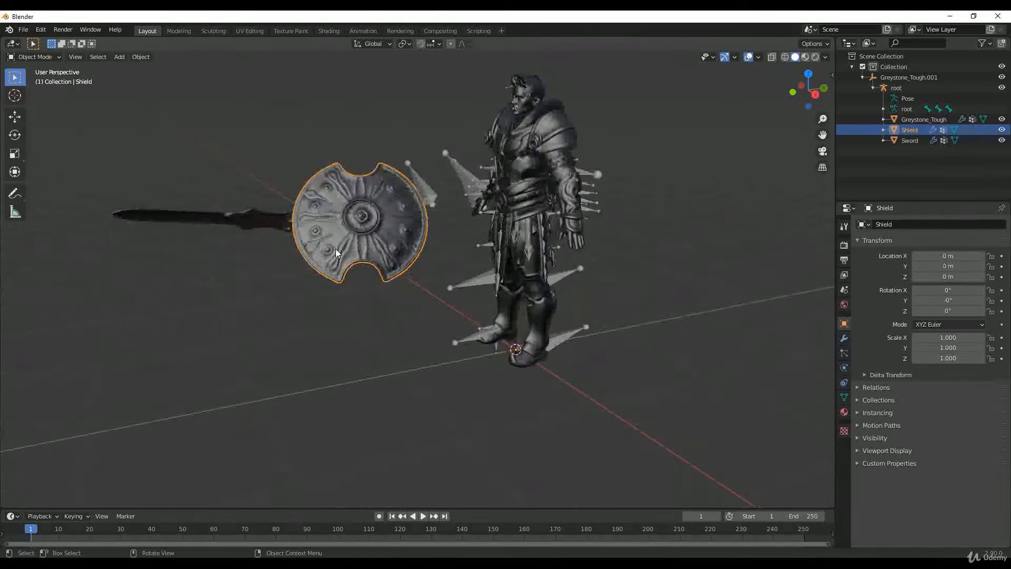
# Step: Select the sword and shield in turn and examine their placement beside the character, finishing with the shield selected
pyautogui.keyDown('shift'); pyautogui.click(256, 219); pyautogui.keyUp('shift')
pyautogui.keyDown('shift'); pyautogui.click(355, 229); pyautogui.keyUp('shift')
pyautogui.keyDown('shift'); pyautogui.click(259, 219); pyautogui.keyUp('shift')
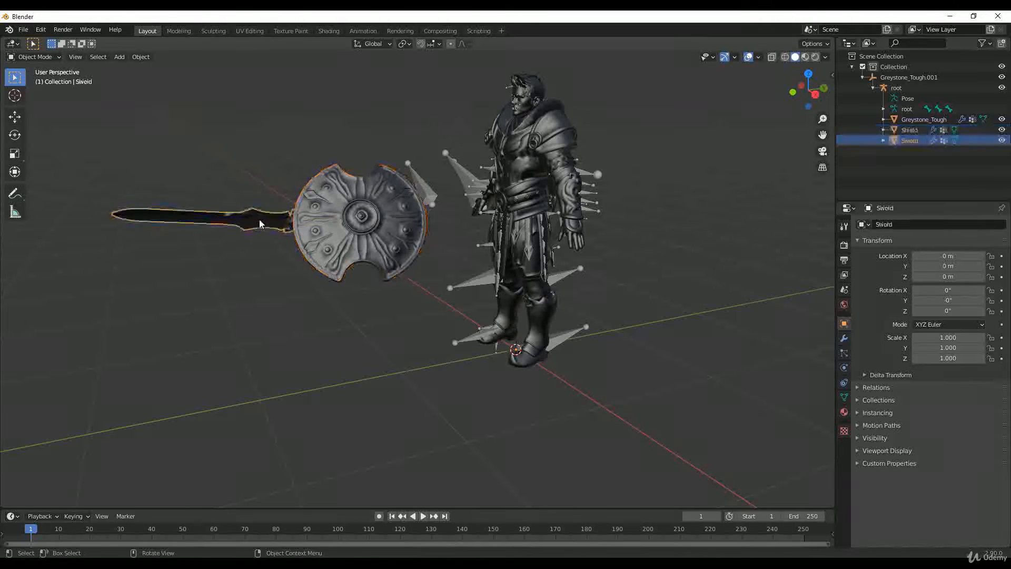
pyautogui.click(340, 230)
pyautogui.moveTo(422, 254); pyautogui.dragTo(491, 375, button='middle')
pyautogui.moveTo(532, 332); pyautogui.dragTo(396, 318, button='middle')
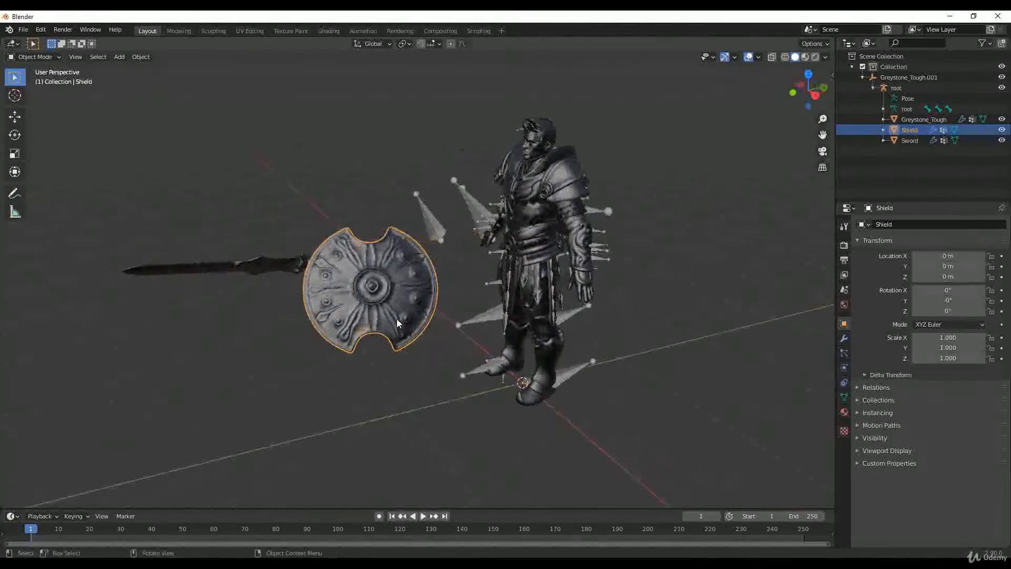
pyautogui.moveTo(454, 282); pyautogui.dragTo(395, 283, button='middle')
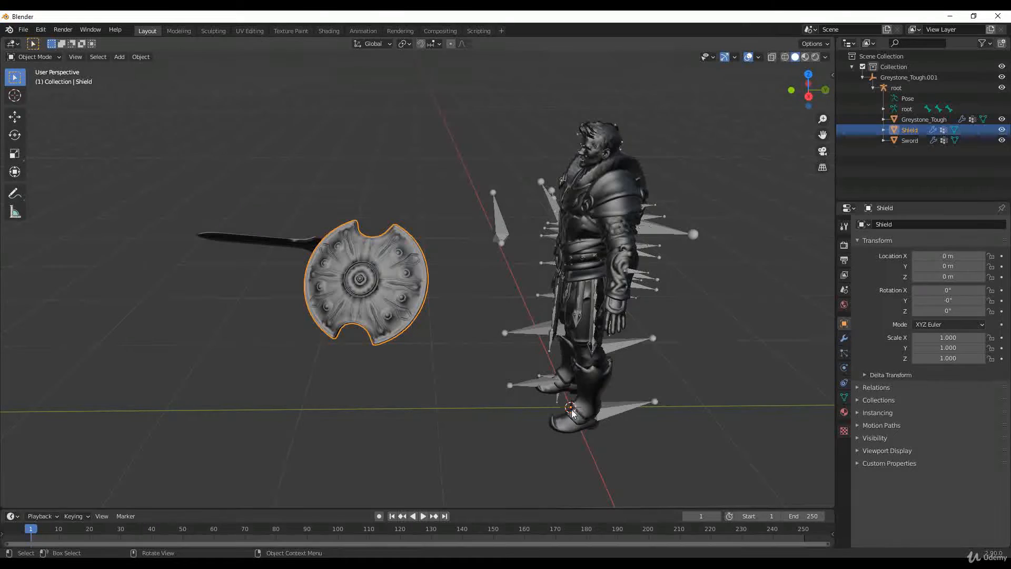
# Step: Try moving the shield along the Y axis and clear its location
pyautogui.click(15, 116)
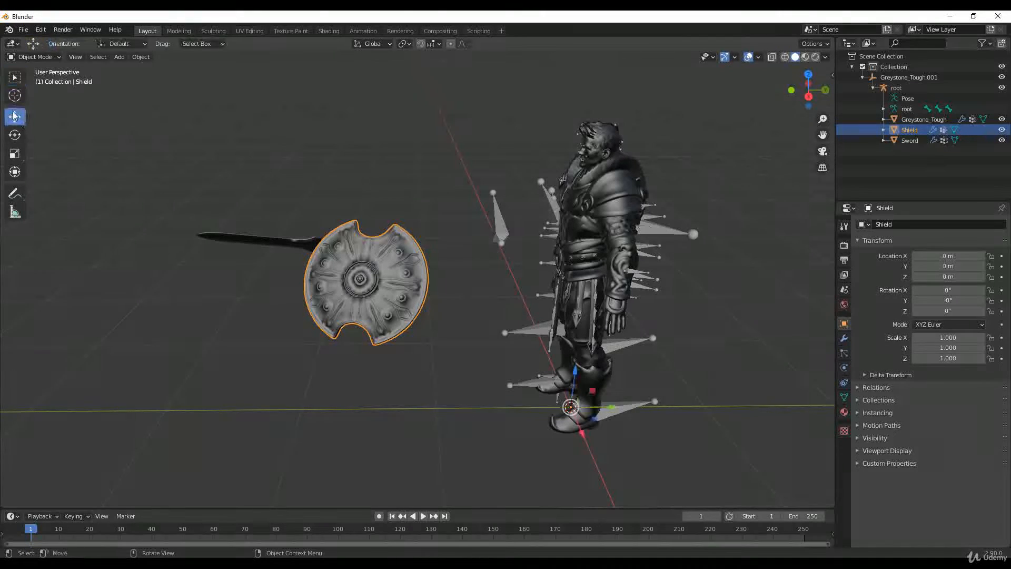
pyautogui.moveTo(590, 411); pyautogui.dragTo(391, 396)
pyautogui.rightClick(391, 396)
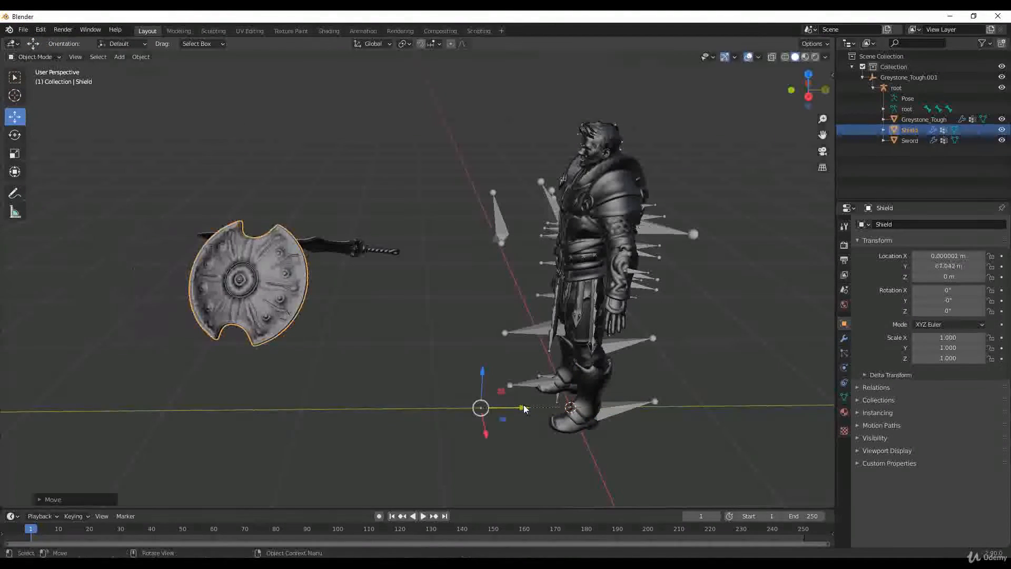
pyautogui.hotkey('alt', 'g')
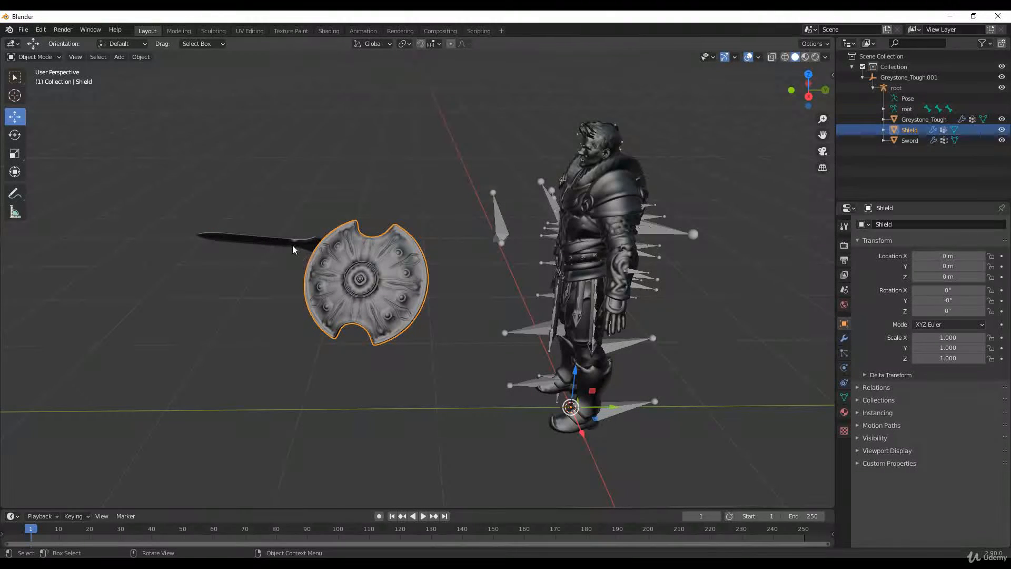
# Step: Select the sword and move its geometry to its origin at the character's feet
pyautogui.click(548, 405)
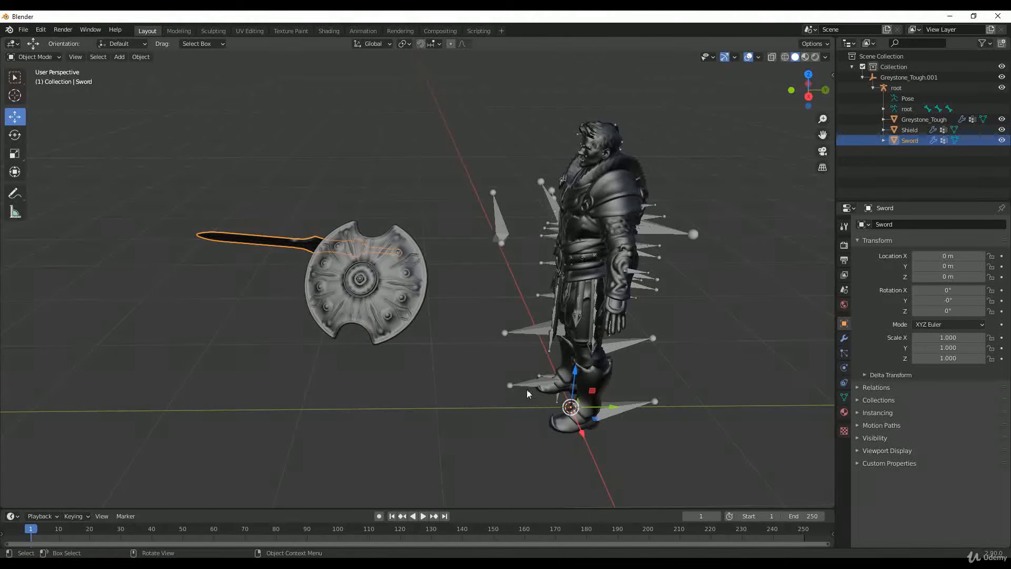
pyautogui.moveTo(511, 365); pyautogui.dragTo(467, 338, button='middle')
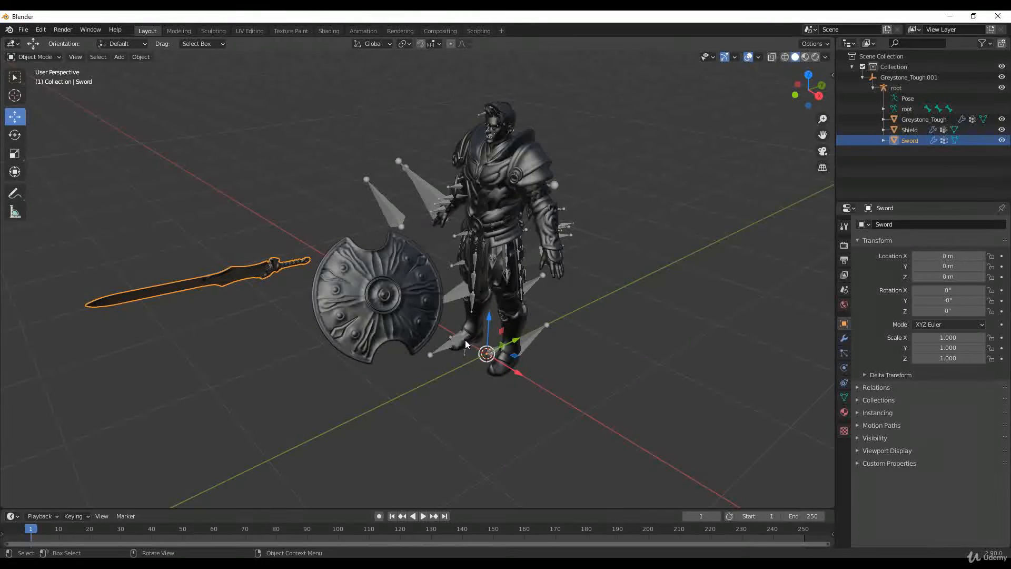
pyautogui.moveTo(338, 241); pyautogui.dragTo(301, 257, button='middle')
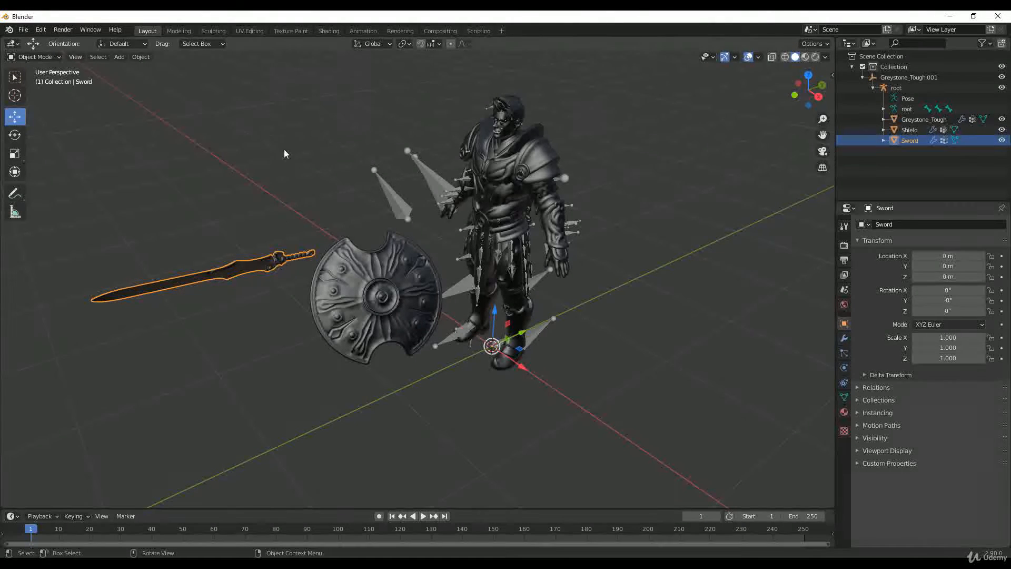
pyautogui.moveTo(299, 232); pyautogui.dragTo(312, 228, button='middle')
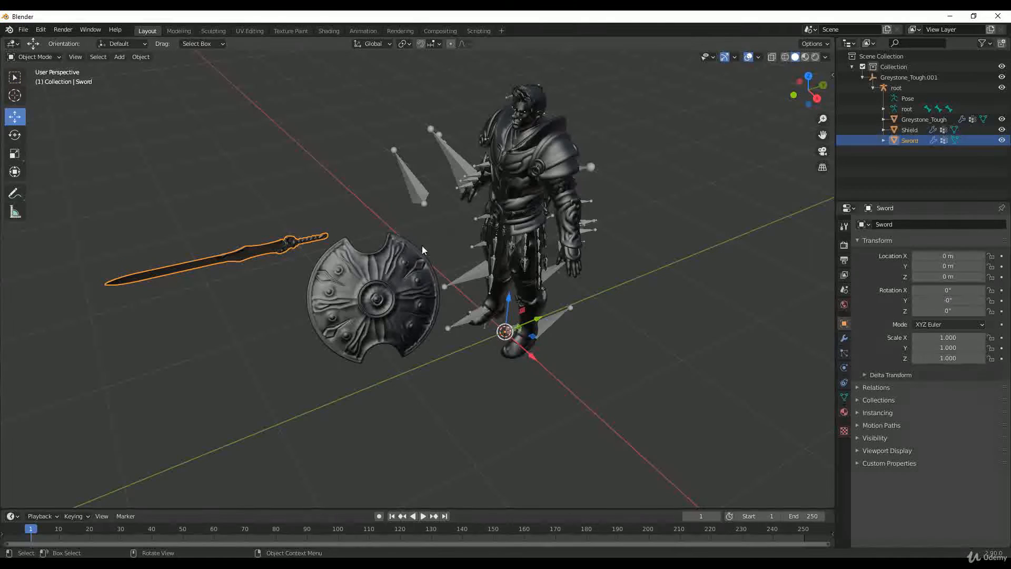
pyautogui.moveTo(472, 232); pyautogui.dragTo(456, 229, button='middle')
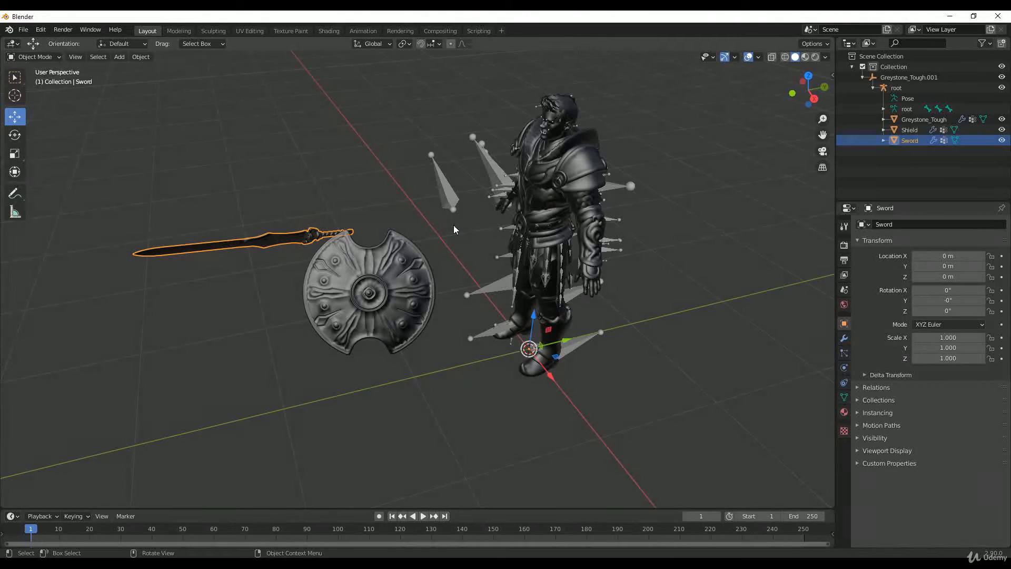
pyautogui.click(319, 207)
pyautogui.click(305, 236)
pyautogui.moveTo(334, 173)
pyautogui.mouseDown(button='middle')
pyautogui.moveTo(370, 163)
pyautogui.moveTo(348, 167)
pyautogui.mouseUp(button='middle')
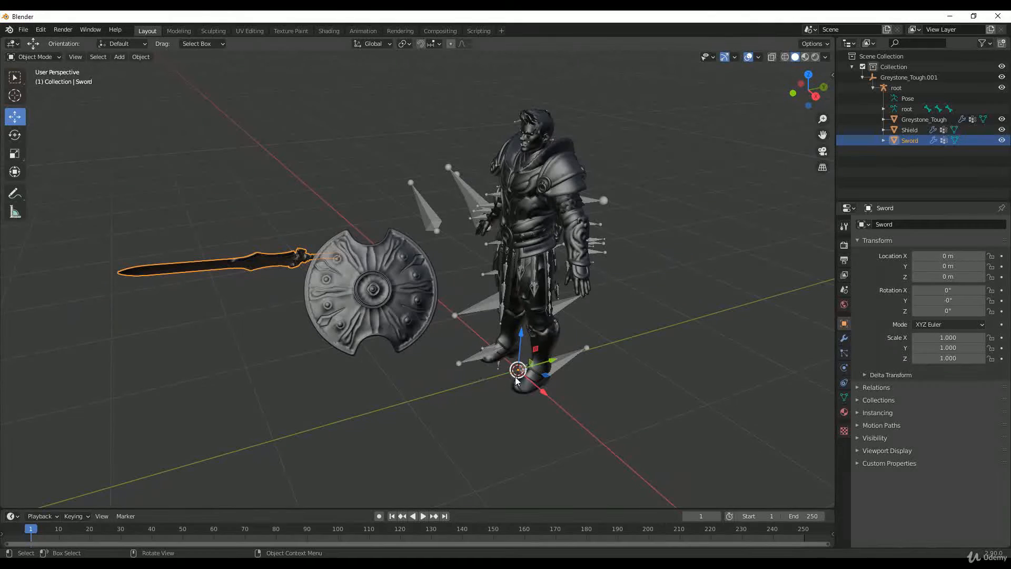
pyautogui.moveTo(495, 378); pyautogui.dragTo(512, 378, button='middle')
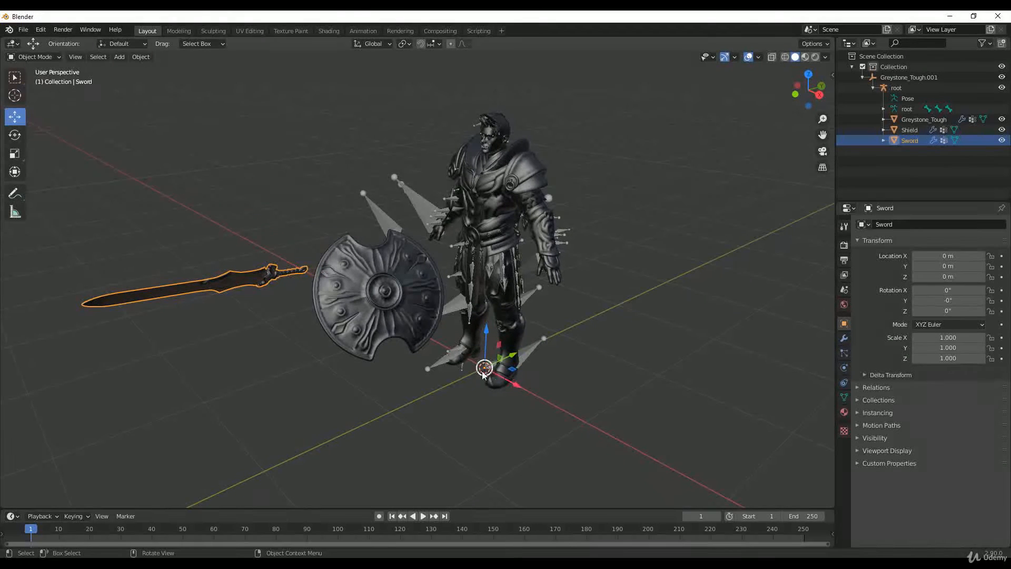
pyautogui.click(141, 57)
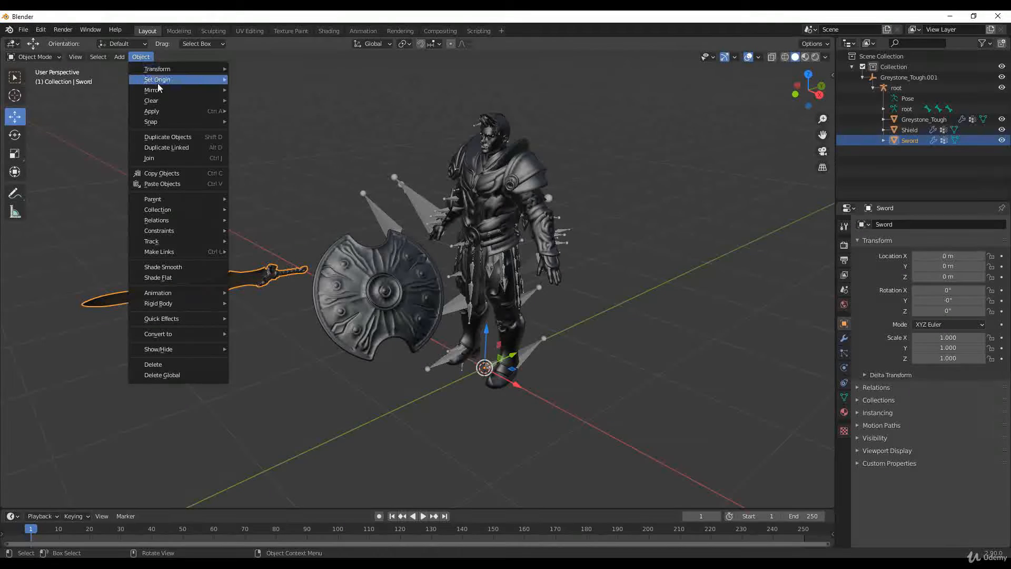
pyautogui.moveTo(157, 83)
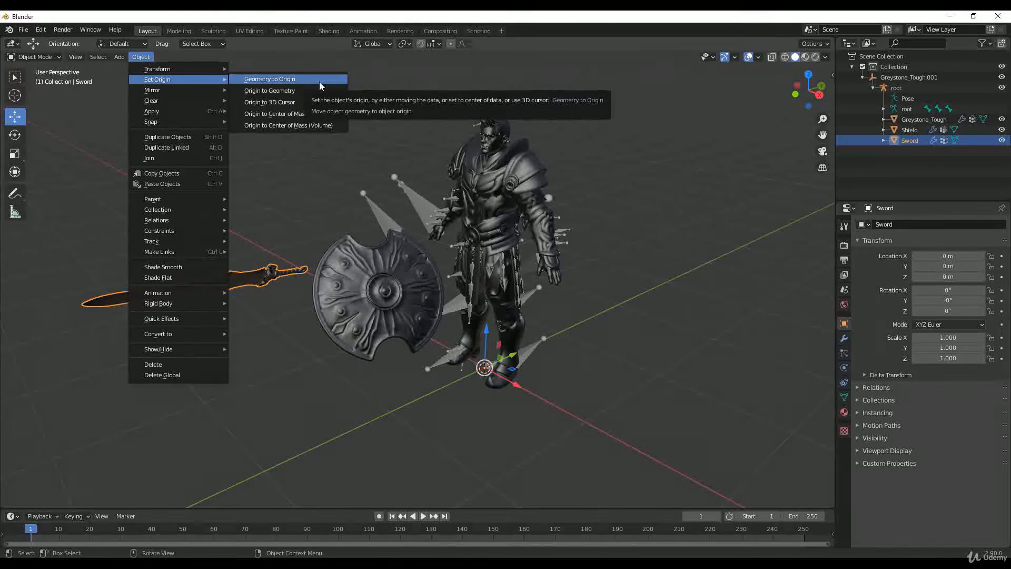
pyautogui.click(290, 80)
# Step: In front view, rotate the sword about -43° around the Y axis so it aligns with the vertical axis
pyautogui.moveTo(552, 258); pyautogui.dragTo(424, 368, button='middle')
pyautogui.press('KP_1')
pyautogui.keyDown('shift'); pyautogui.moveTo(296, 356); pyautogui.dragTo(466, 266, button='middle'); pyautogui.keyUp('shift')
pyautogui.scroll(5, 414, 333)
pyautogui.keyDown('shift'); pyautogui.moveTo(387, 337); pyautogui.dragTo(383, 264, button='middle'); pyautogui.keyUp('shift')
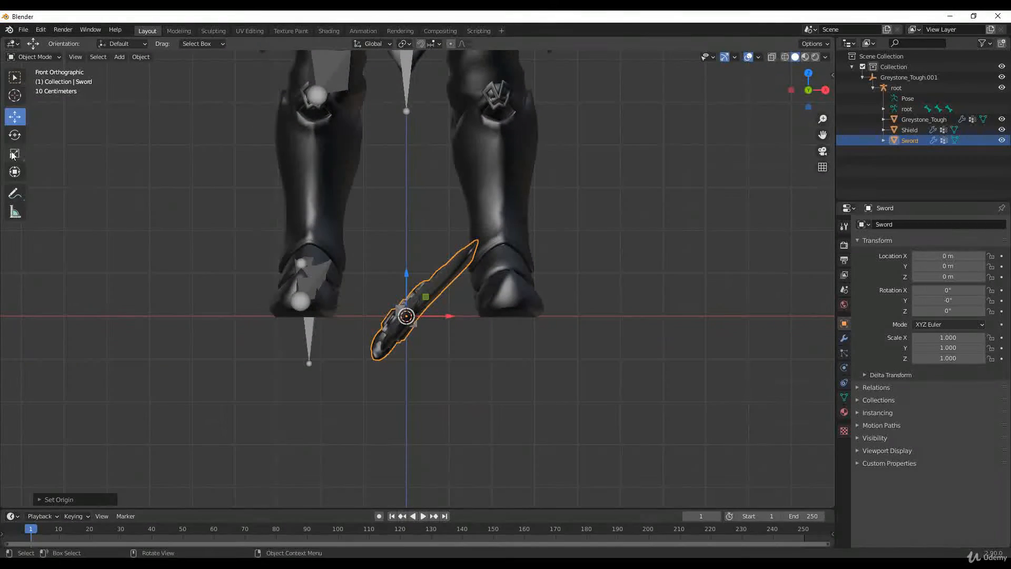
pyautogui.click(15, 134)
pyautogui.moveTo(435, 292); pyautogui.dragTo(409, 245)
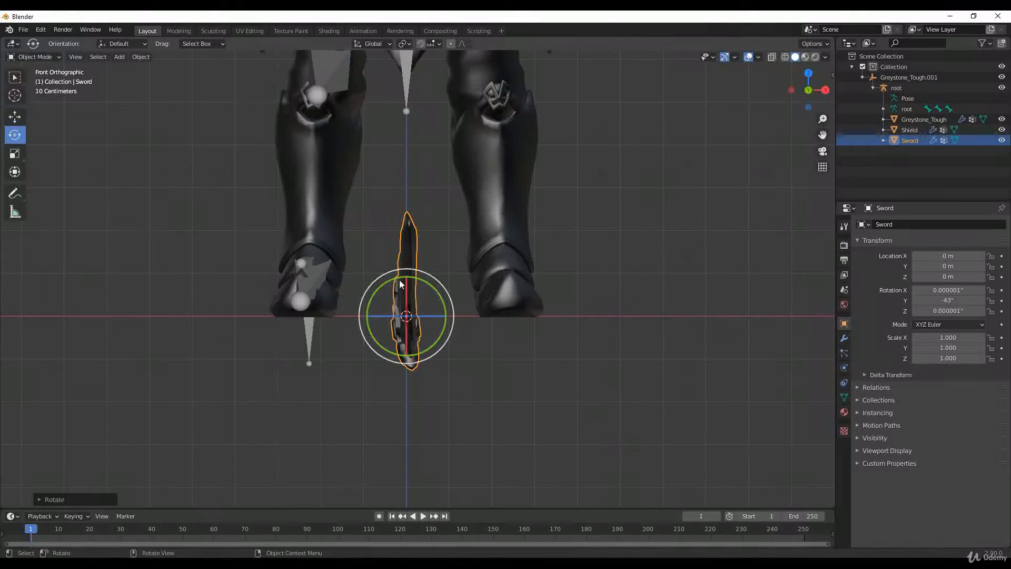
# Step: In right side view, rotate the sword around the X axis until its blade points straight up
pyautogui.press('KP_3')
pyautogui.keyDown('shift'); pyautogui.moveTo(582, 326); pyautogui.dragTo(357, 339, button='middle'); pyautogui.keyUp('shift')
pyautogui.scroll(-2, 364, 335)
pyautogui.keyDown('shift'); pyautogui.moveTo(375, 286); pyautogui.dragTo(321, 308, button='middle'); pyautogui.keyUp('shift')
pyautogui.moveTo(432, 303); pyautogui.dragTo(458, 361)
# Step: Move the sword up along Z to about 42.1 m so the end of its handle sits at the world origin
pyautogui.keyDown('shift'); pyautogui.moveTo(524, 257); pyautogui.dragTo(479, 285, button='middle'); pyautogui.keyUp('shift')
pyautogui.scroll(-2, 463, 288)
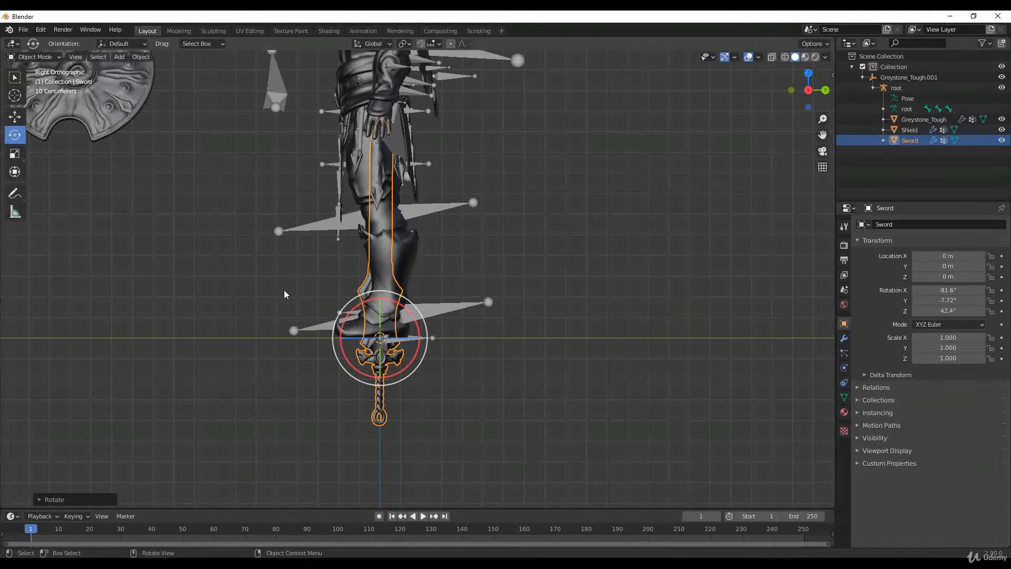
pyautogui.keyDown('shift'); pyautogui.moveTo(295, 271); pyautogui.dragTo(300, 295, button='middle'); pyautogui.keyUp('shift')
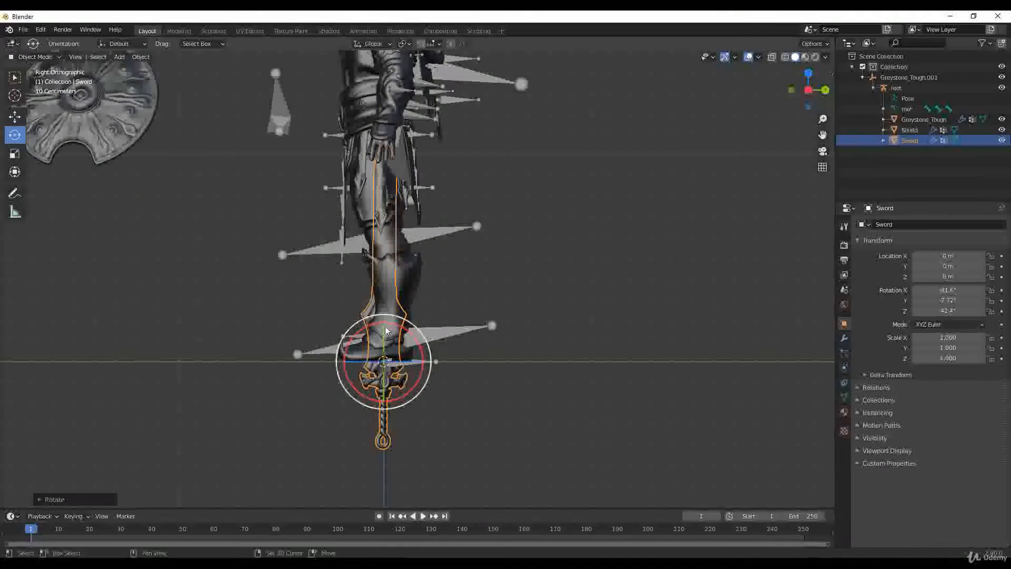
pyautogui.click(12, 120)
pyautogui.moveTo(384, 321); pyautogui.dragTo(385, 229)
pyautogui.press('KP_1')
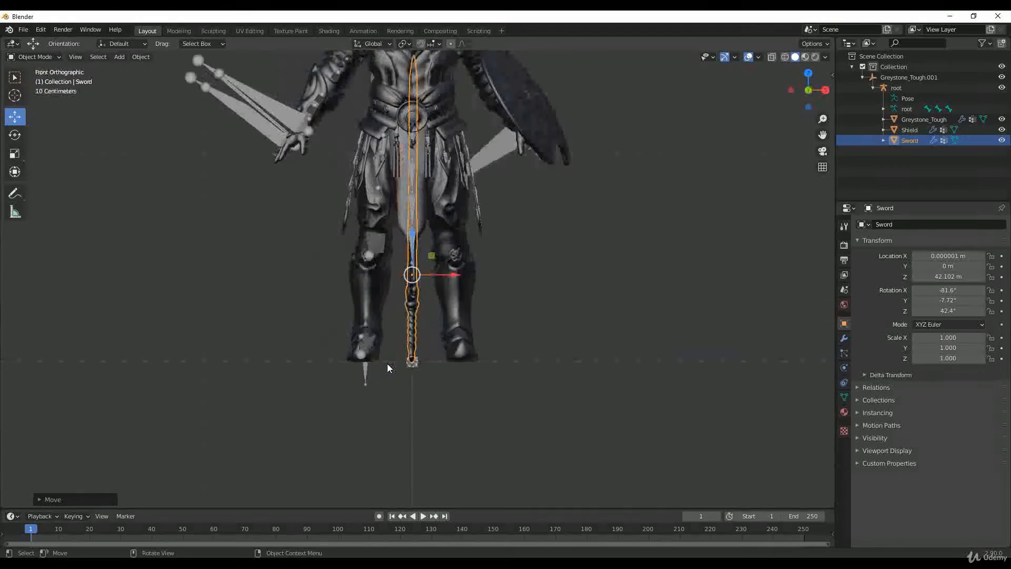
pyautogui.scroll(-4, 390, 361)
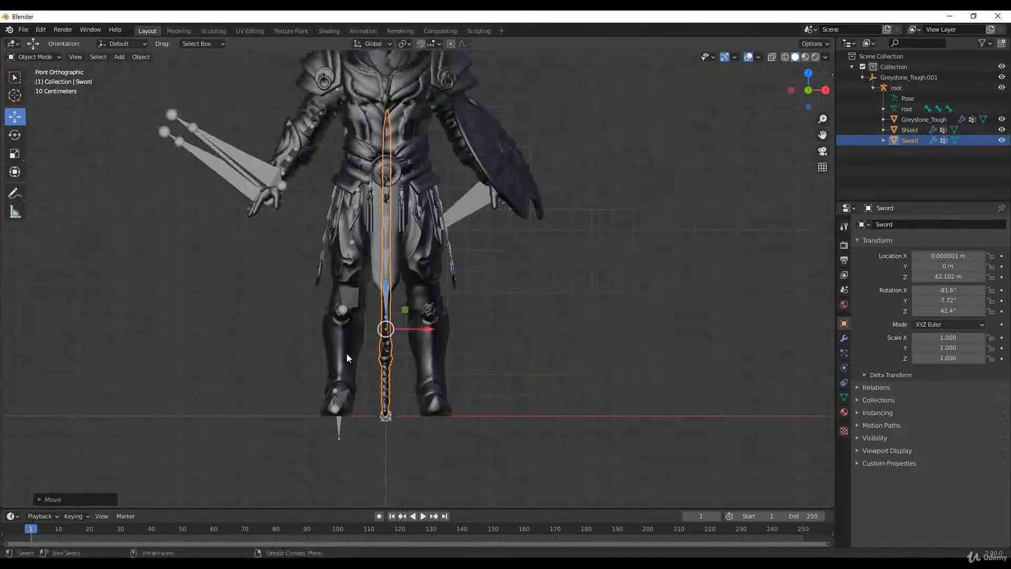
pyautogui.scroll(1, 333, 352)
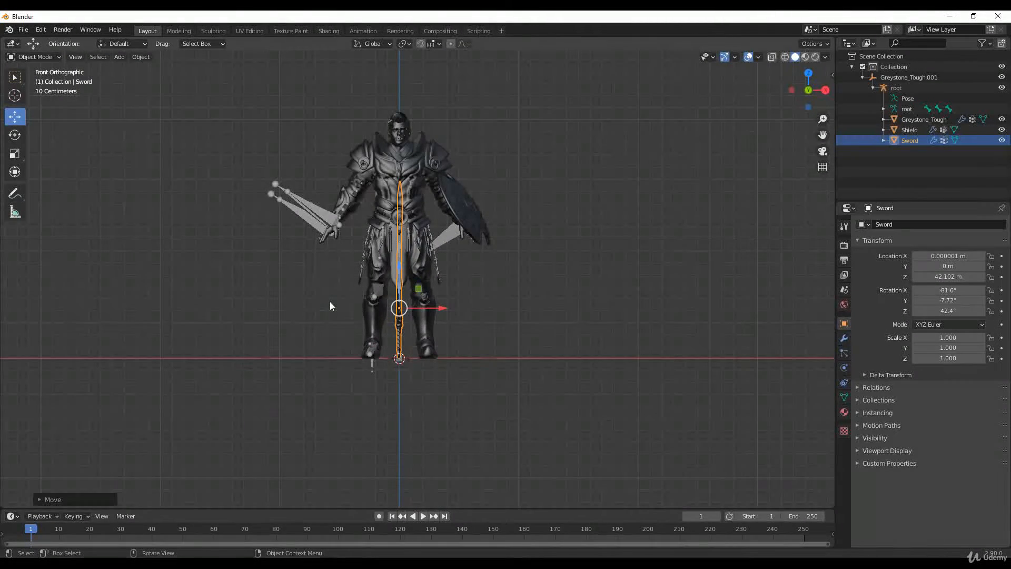
# Step: Save the Blender file as Items in the H:\SoulsRPGremaster\Assets folder
pyautogui.click(23, 30)
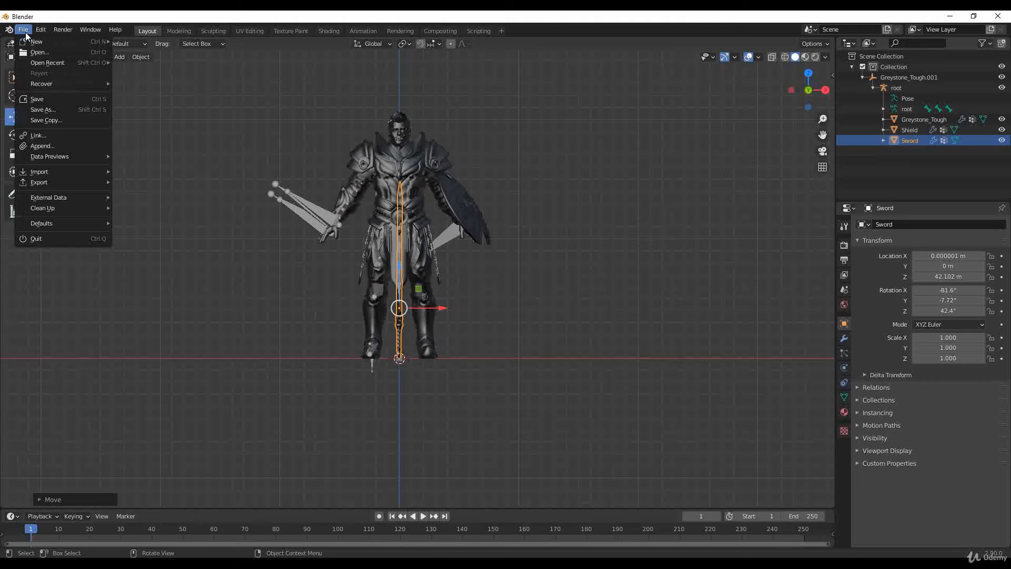
pyautogui.click(44, 100)
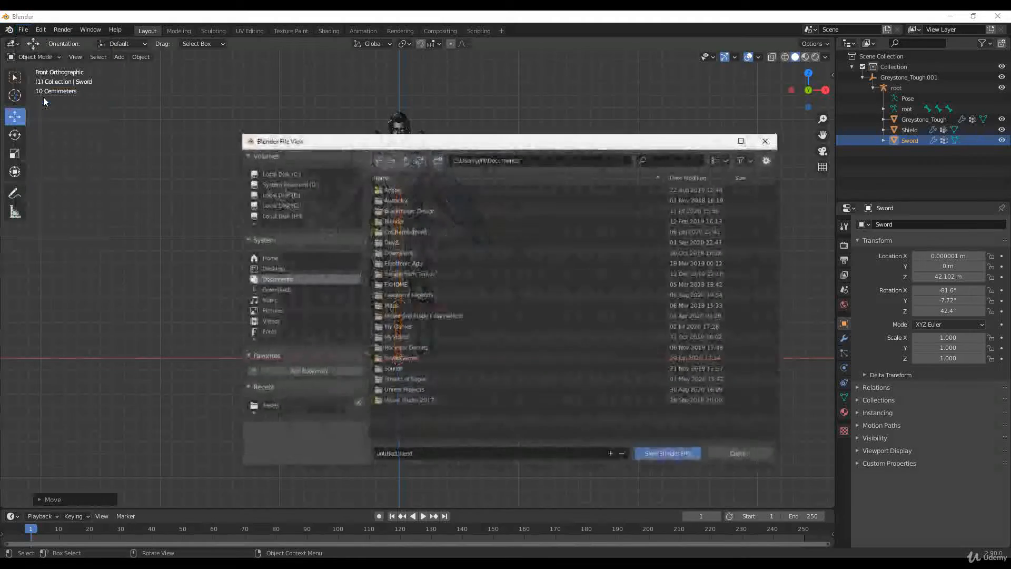
pyautogui.click(280, 215)
pyautogui.doubleClick(428, 357)
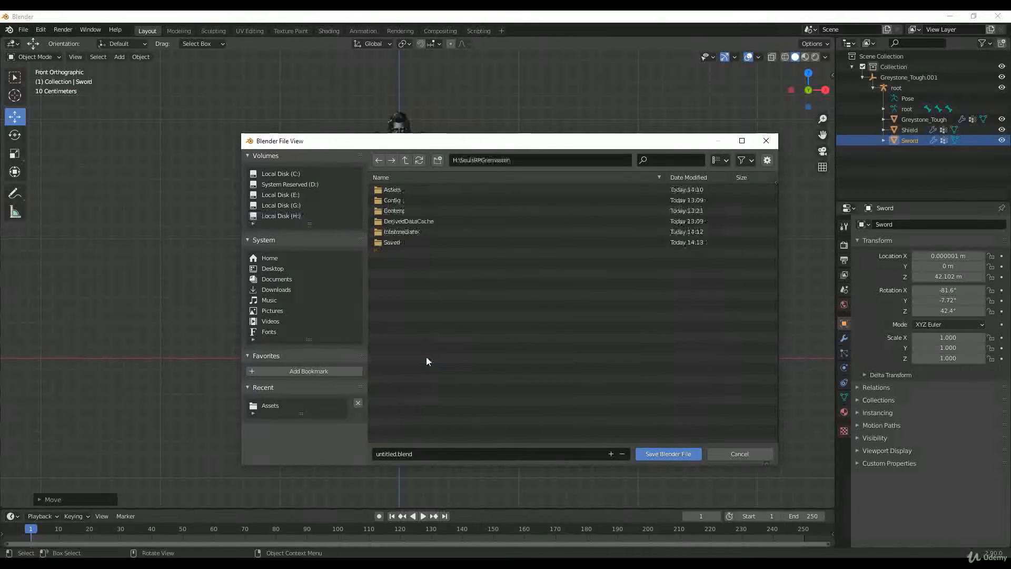
pyautogui.doubleClick(399, 191)
pyautogui.click(421, 456)
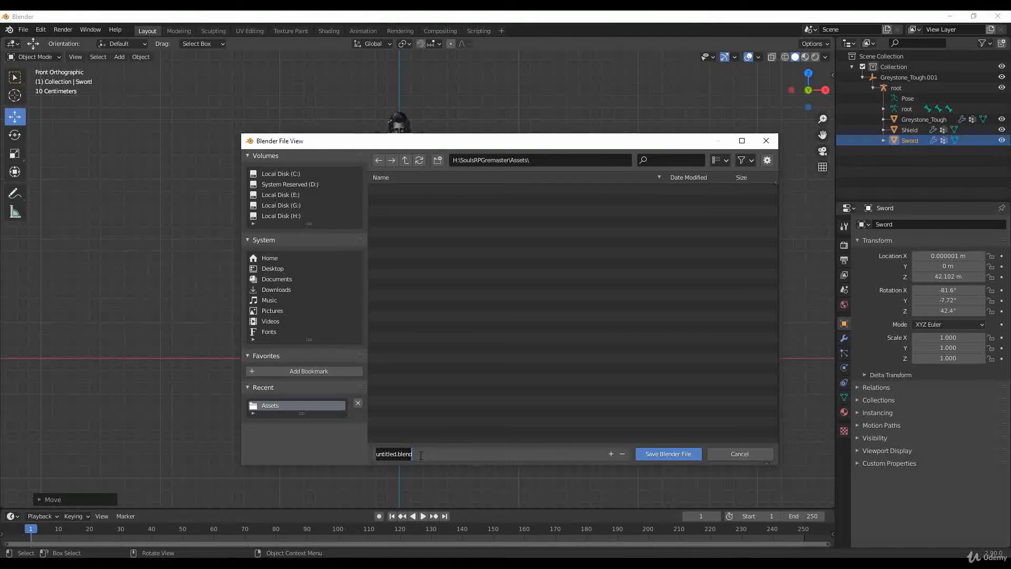
pyautogui.write('Items')
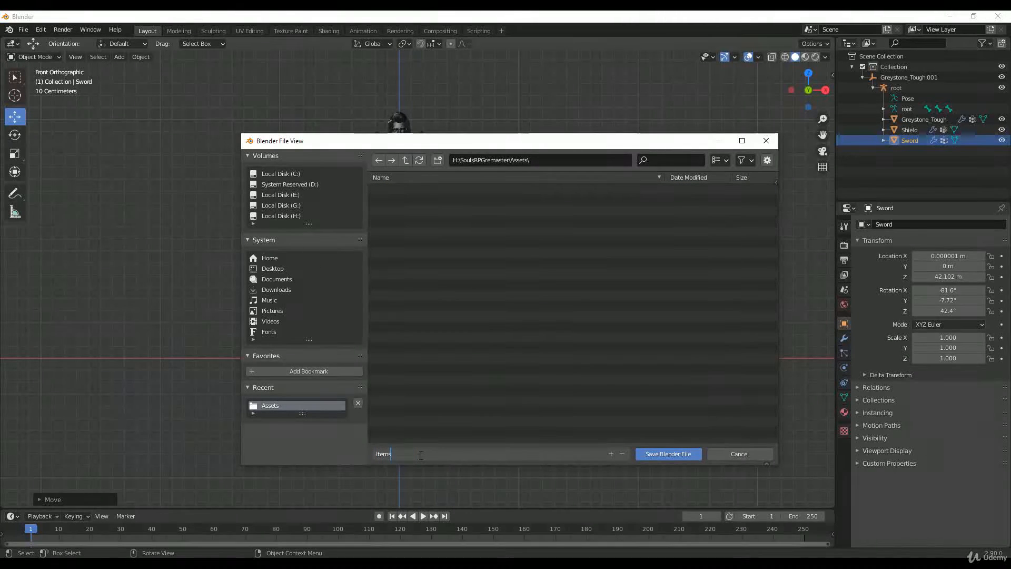
pyautogui.click(663, 456)
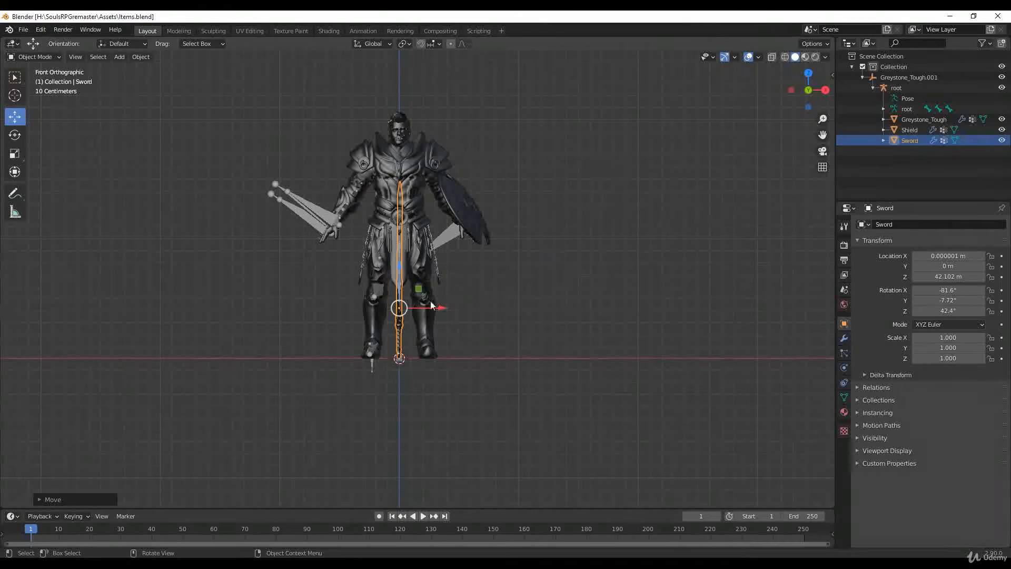
# Step: Examine the upright sword and the shield from several angles around the character, selecting the shield and then the sword
pyautogui.moveTo(405, 278); pyautogui.dragTo(455, 275, button='middle')
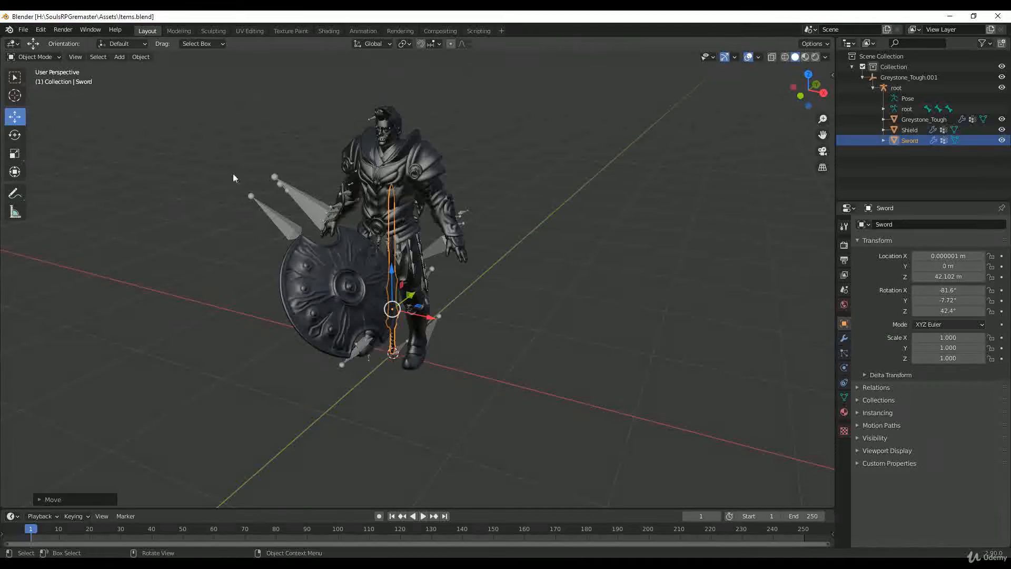
pyautogui.moveTo(450, 277); pyautogui.dragTo(412, 318, button='middle')
pyautogui.moveTo(342, 277); pyautogui.dragTo(387, 273, button='middle')
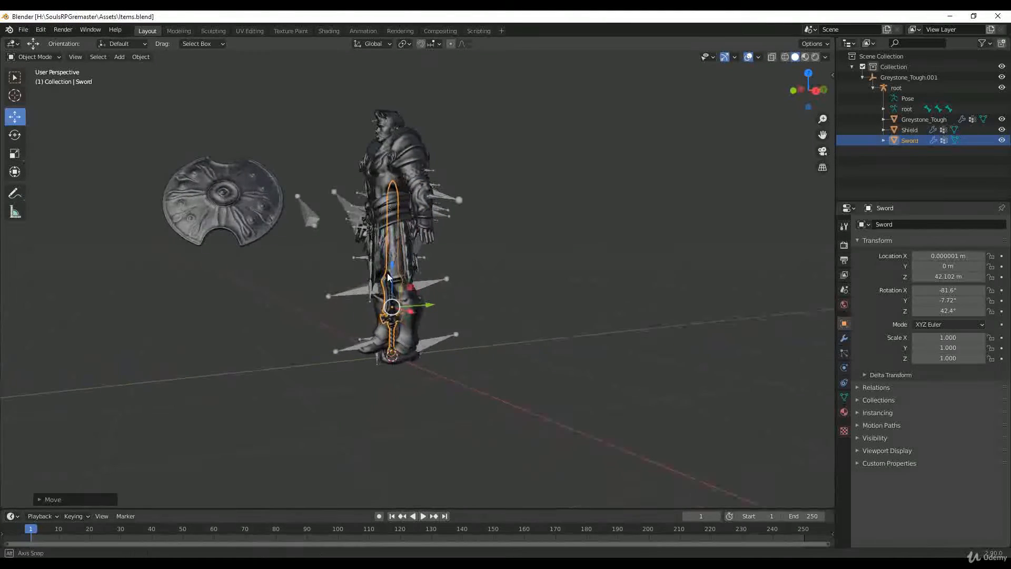
pyautogui.moveTo(349, 315); pyautogui.dragTo(435, 280, button='middle')
pyautogui.moveTo(245, 307); pyautogui.dragTo(327, 280, button='middle')
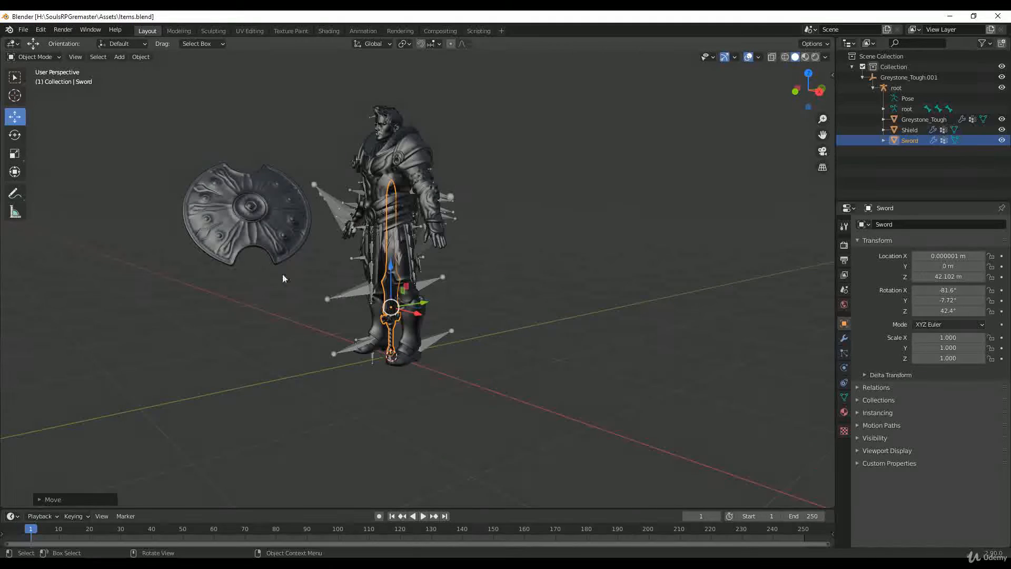
pyautogui.moveTo(276, 248); pyautogui.dragTo(220, 245, button='middle')
pyautogui.click(285, 233)
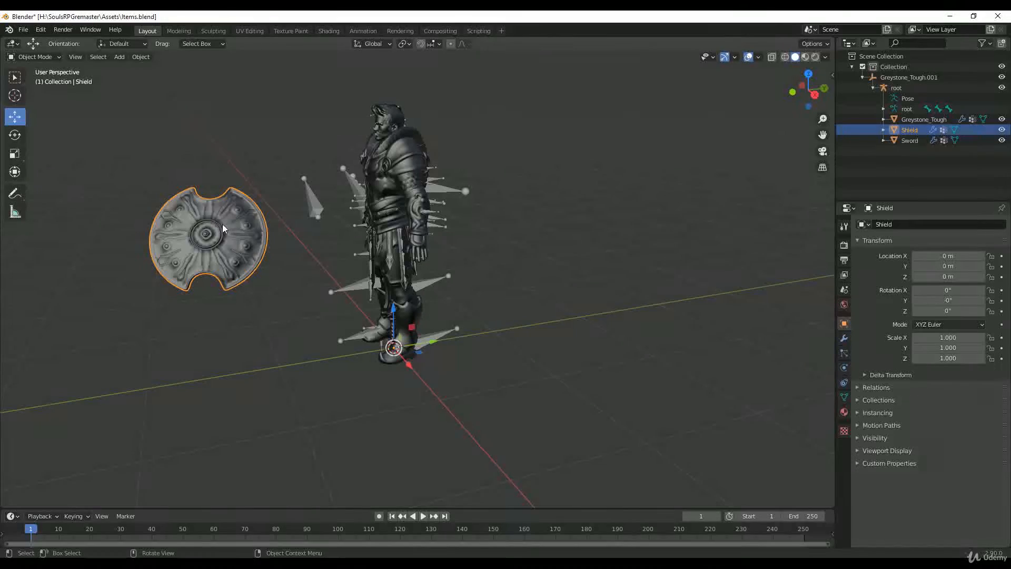
pyautogui.moveTo(236, 220); pyautogui.dragTo(243, 223, button='middle')
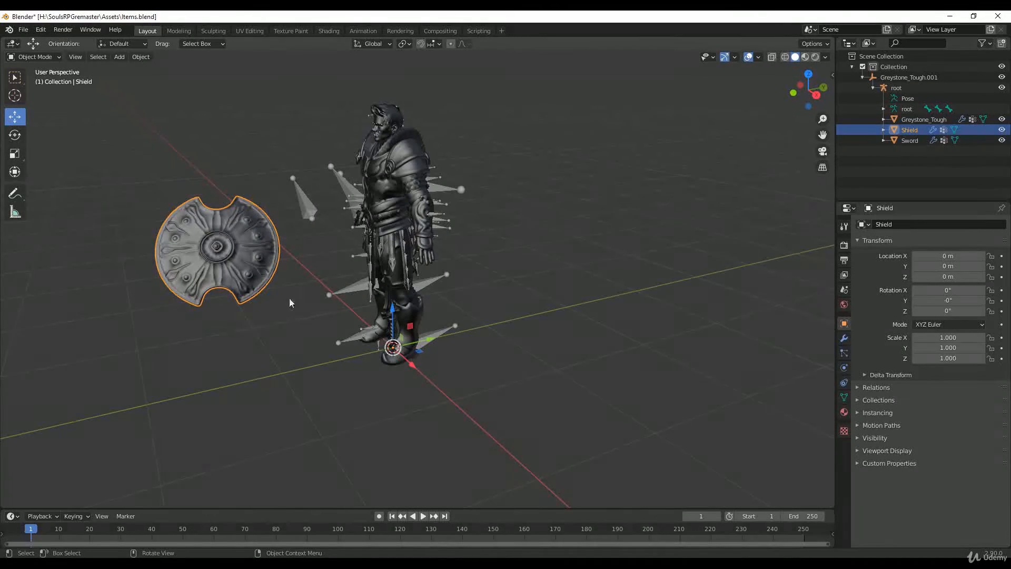
pyautogui.moveTo(289, 303); pyautogui.dragTo(360, 279, button='middle')
pyautogui.click(389, 312)
pyautogui.scroll(3, 388, 312)
pyautogui.moveTo(388, 312); pyautogui.dragTo(321, 295, button='middle')
pyautogui.moveTo(389, 207); pyautogui.dragTo(362, 301, button='middle')
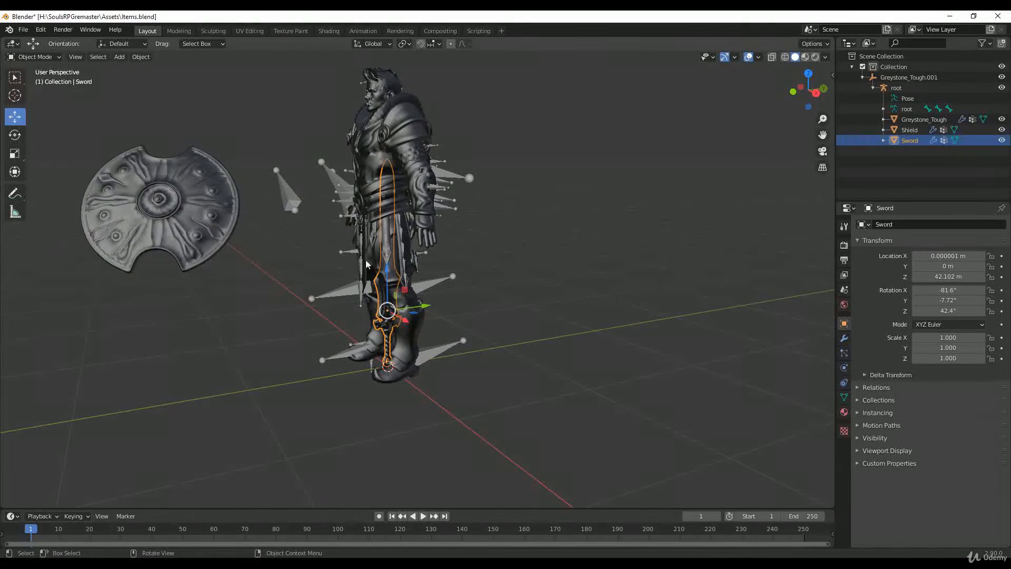
pyautogui.moveTo(355, 263); pyautogui.dragTo(422, 331, button='middle')
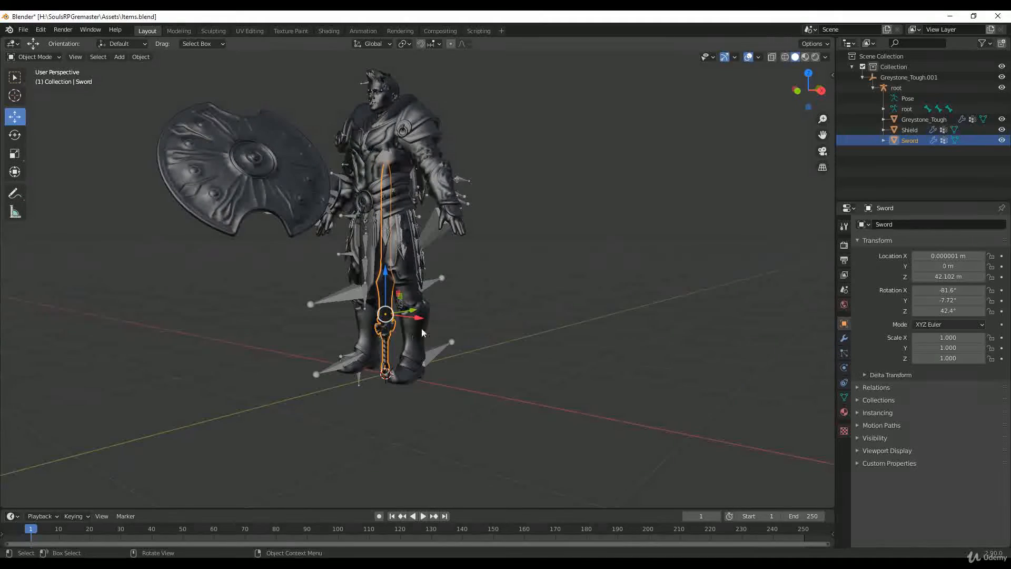
# Step: Apply all transforms to the selected sword
pyautogui.click(146, 63)
pyautogui.moveTo(165, 114)
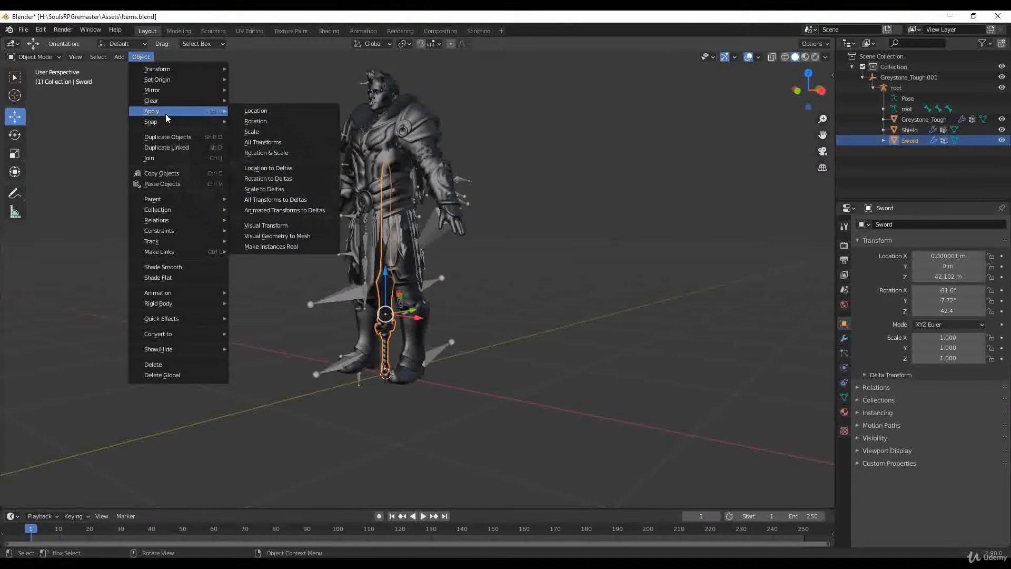
pyautogui.click(280, 144)
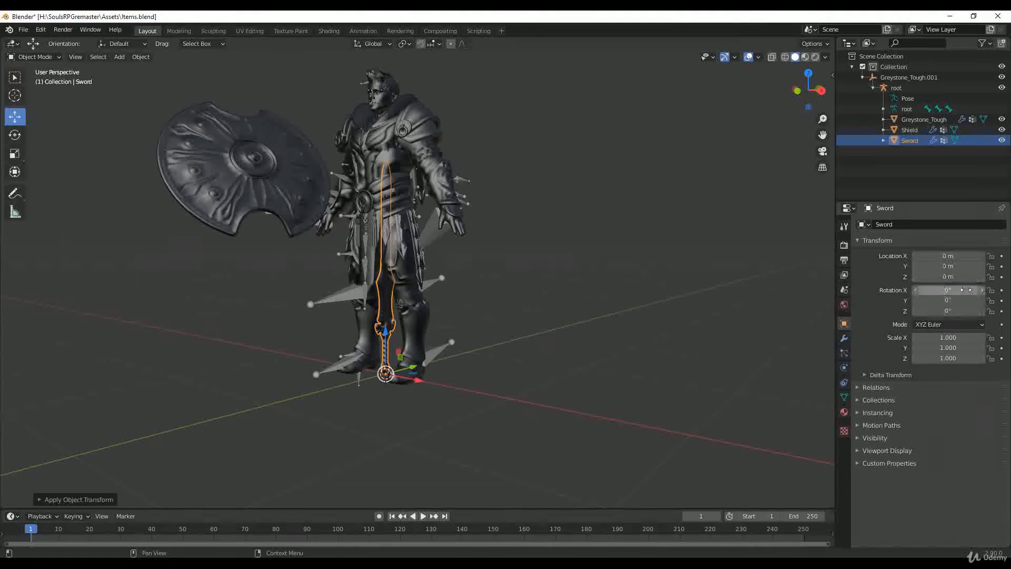
# Step: Export the selected sword as Sword01.fbx to the Assets folder, with only the Mesh object type included
pyautogui.moveTo(633, 254); pyautogui.dragTo(295, 253, button='middle')
pyautogui.click(23, 30)
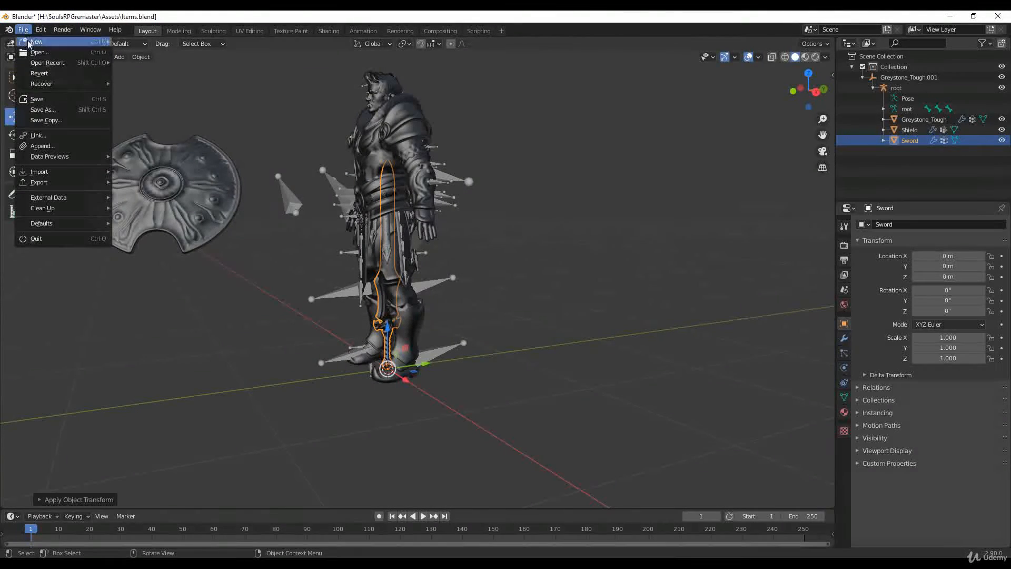
pyautogui.moveTo(45, 181)
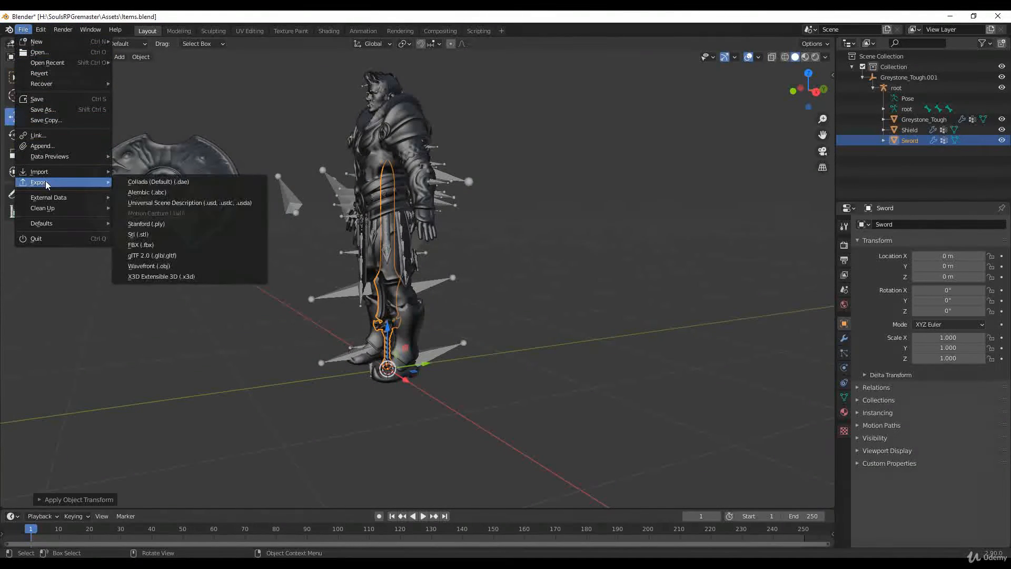
pyautogui.click(144, 245)
pyautogui.click(444, 454)
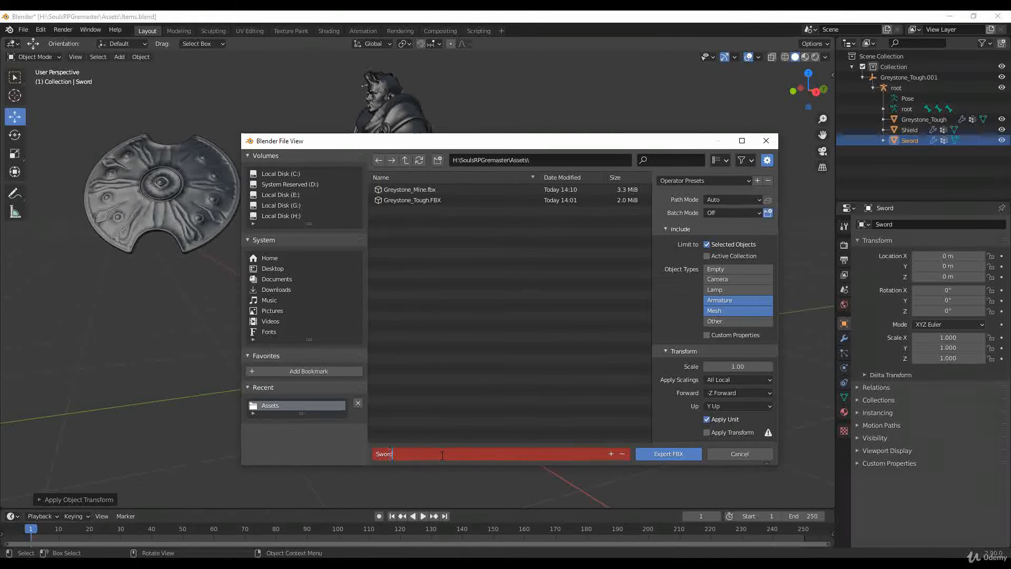
pyautogui.press('Return')
pyautogui.click(729, 311)
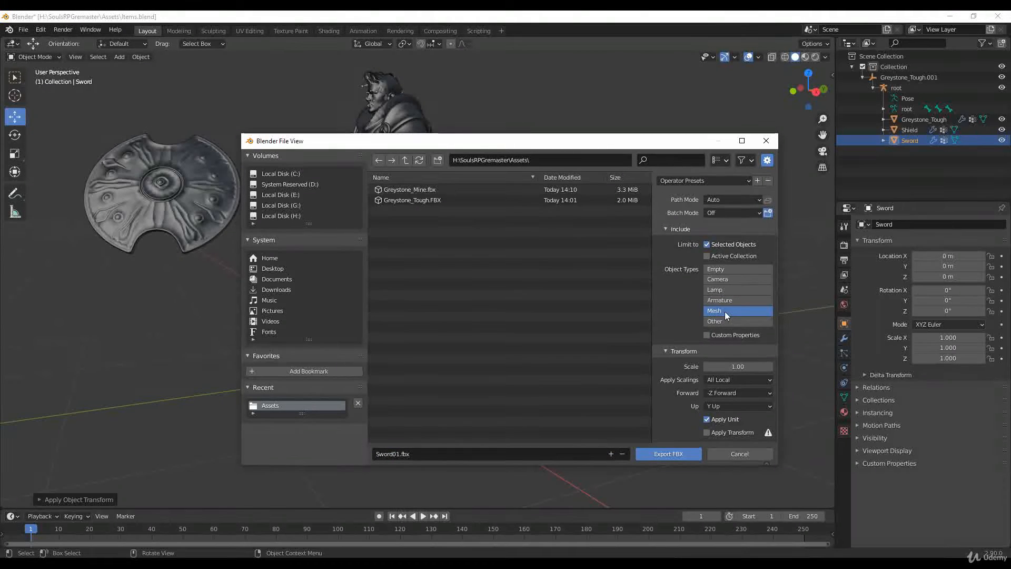
pyautogui.scroll(-2, 687, 316)
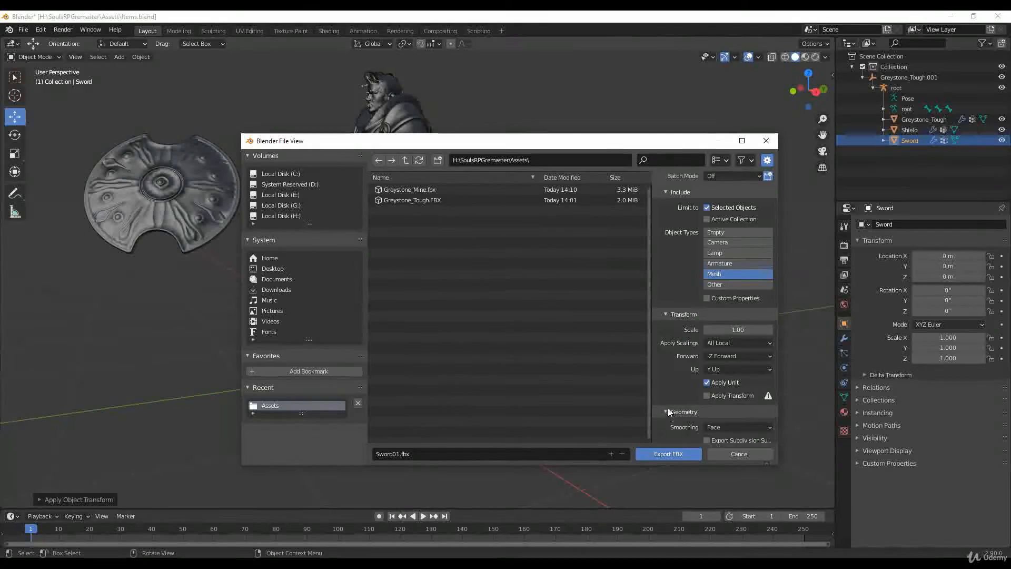
pyautogui.scroll(-3, 667, 410)
pyautogui.scroll(-3, 673, 400)
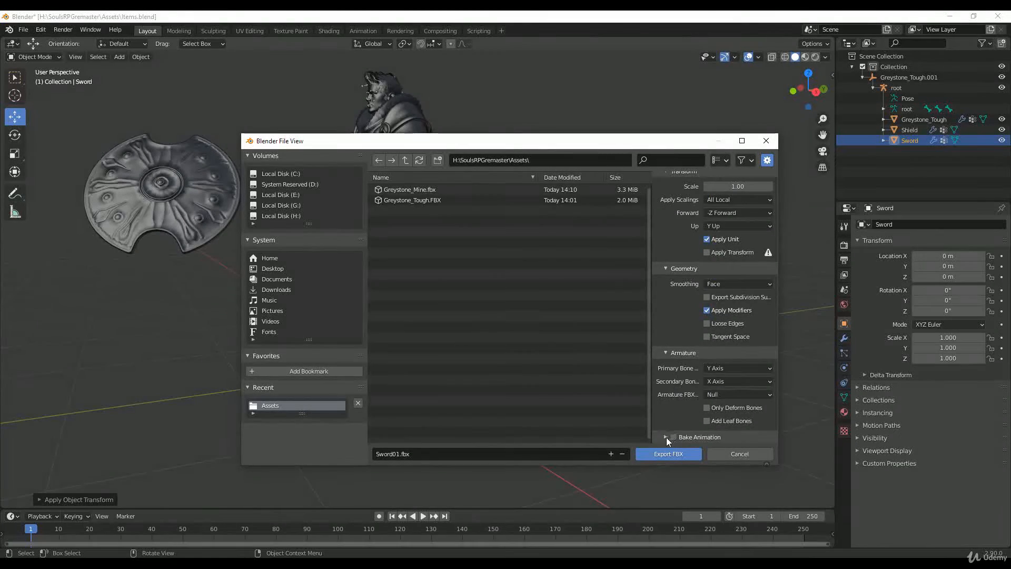
pyautogui.scroll(8, 668, 422)
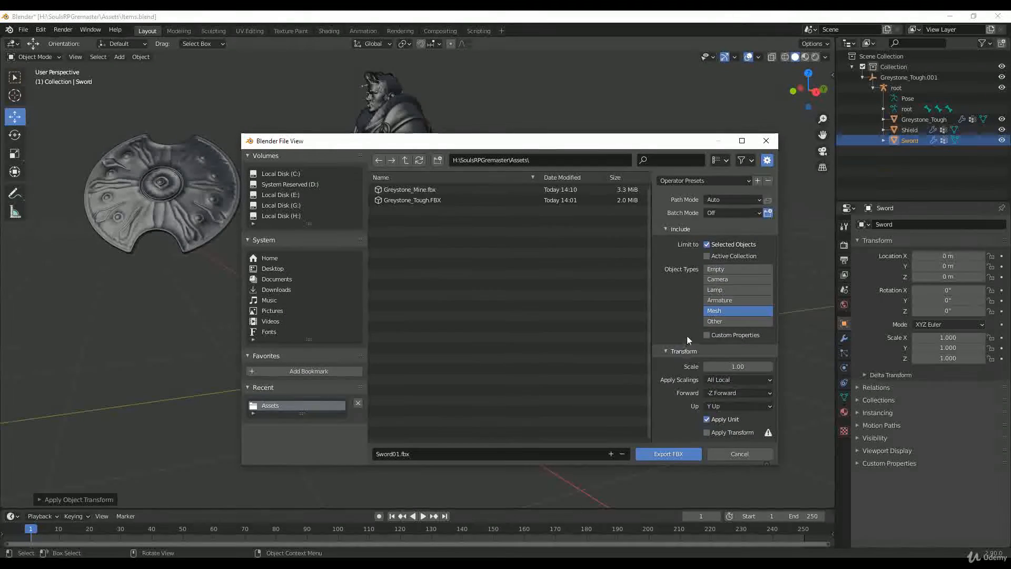
pyautogui.click(667, 452)
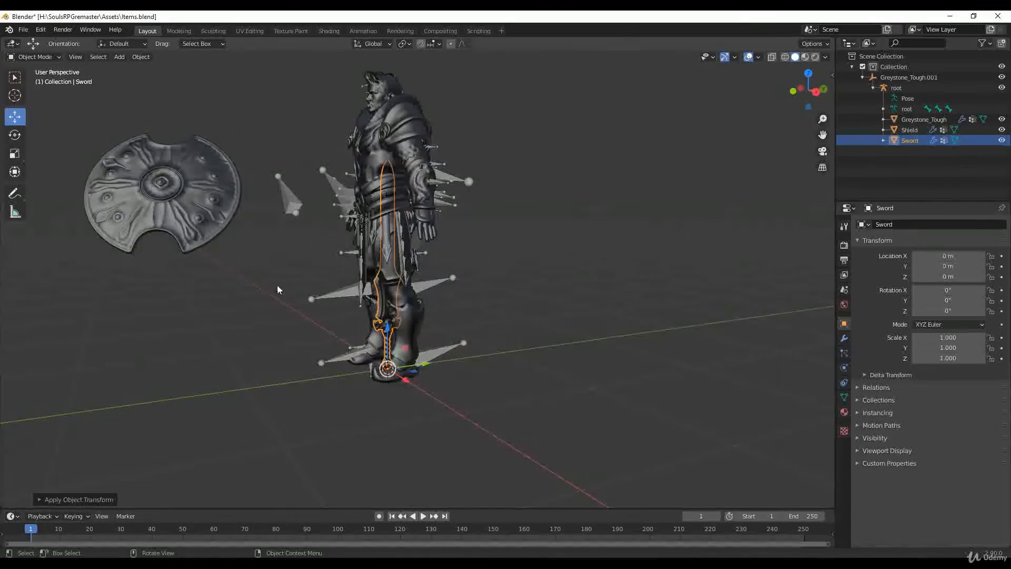
# Step: Select the shield and hide the root armature, the Greystone_Tough mesh and the sword
pyautogui.moveTo(276, 284); pyautogui.dragTo(337, 296, button='middle')
pyautogui.click(338, 295)
pyautogui.moveTo(451, 265); pyautogui.dragTo(507, 270, button='middle')
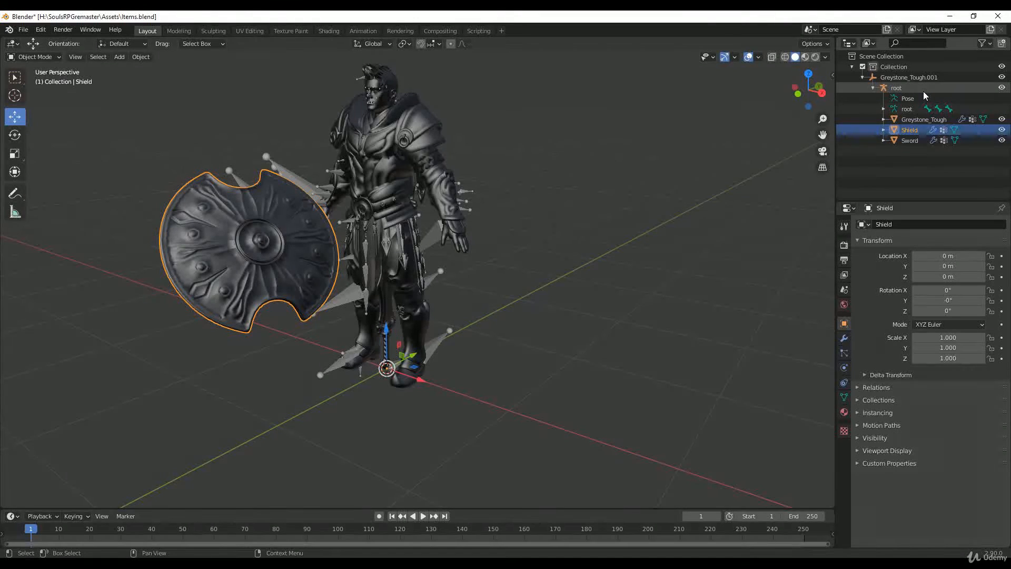
pyautogui.click(1002, 88)
pyautogui.click(1002, 88)
pyautogui.click(1002, 88)
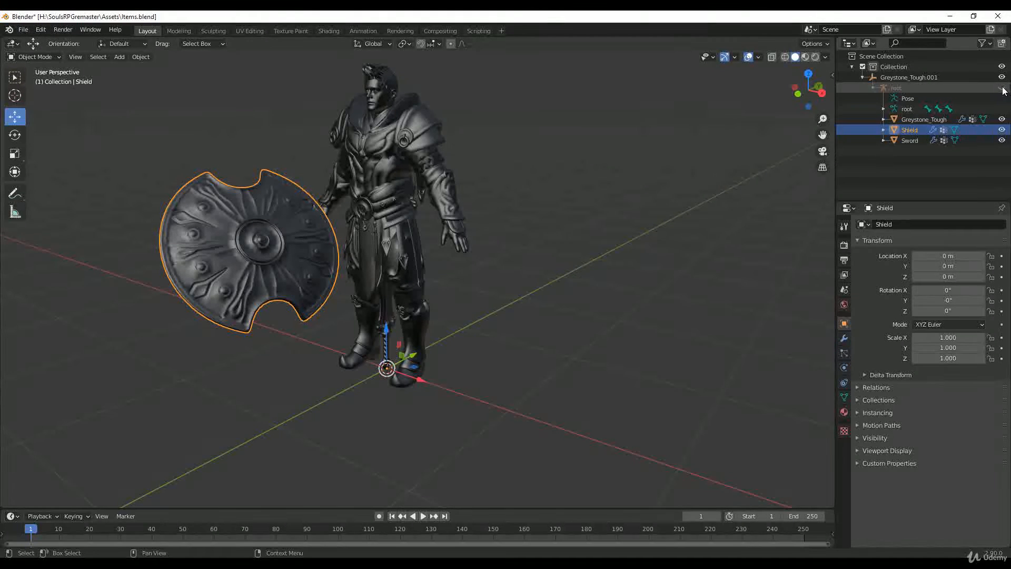
pyautogui.click(1002, 119)
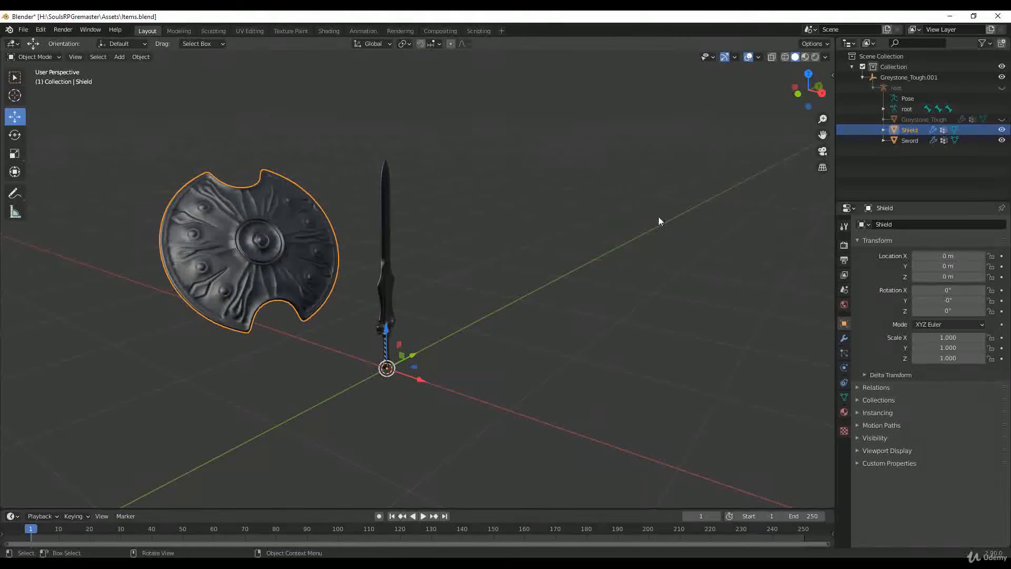
pyautogui.moveTo(658, 216); pyautogui.dragTo(643, 217, button='middle')
pyautogui.click(1003, 141)
# Step: Move the shield to the world origin with Geometry to Origin
pyautogui.moveTo(530, 244); pyautogui.dragTo(260, 226, button='middle')
pyautogui.click(327, 228)
pyautogui.click(274, 218)
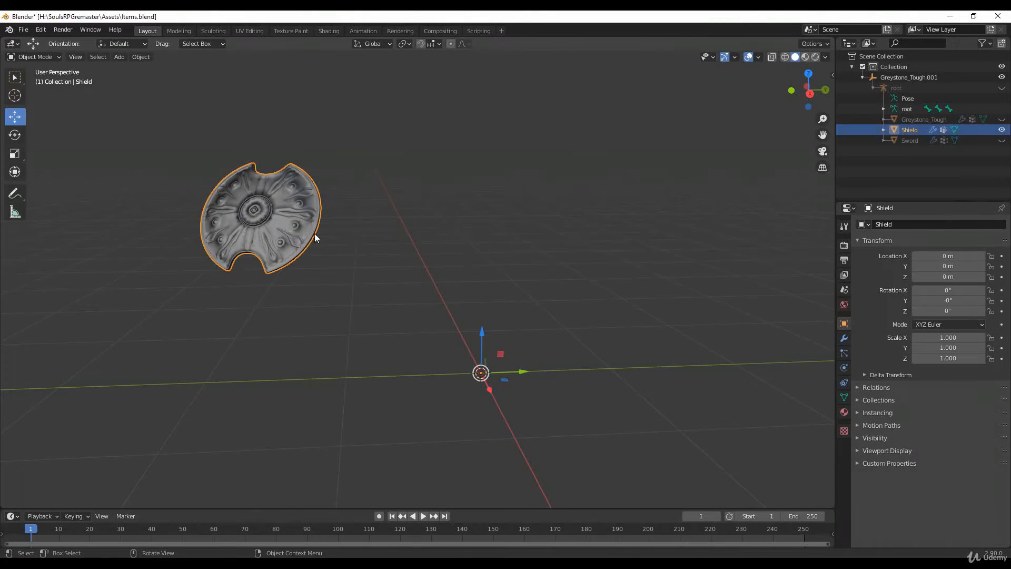
pyautogui.click(140, 58)
pyautogui.moveTo(178, 83)
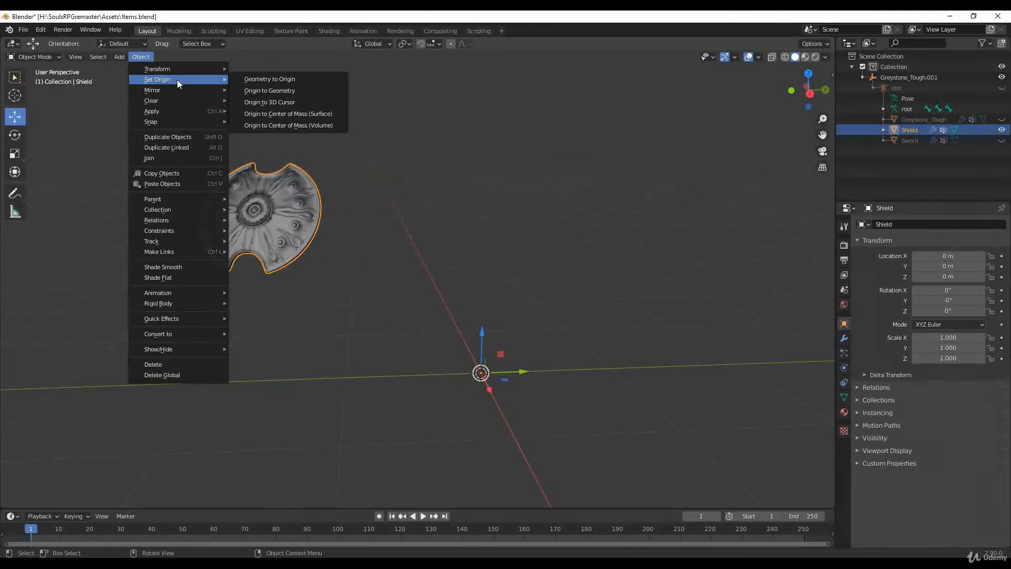
pyautogui.click(270, 80)
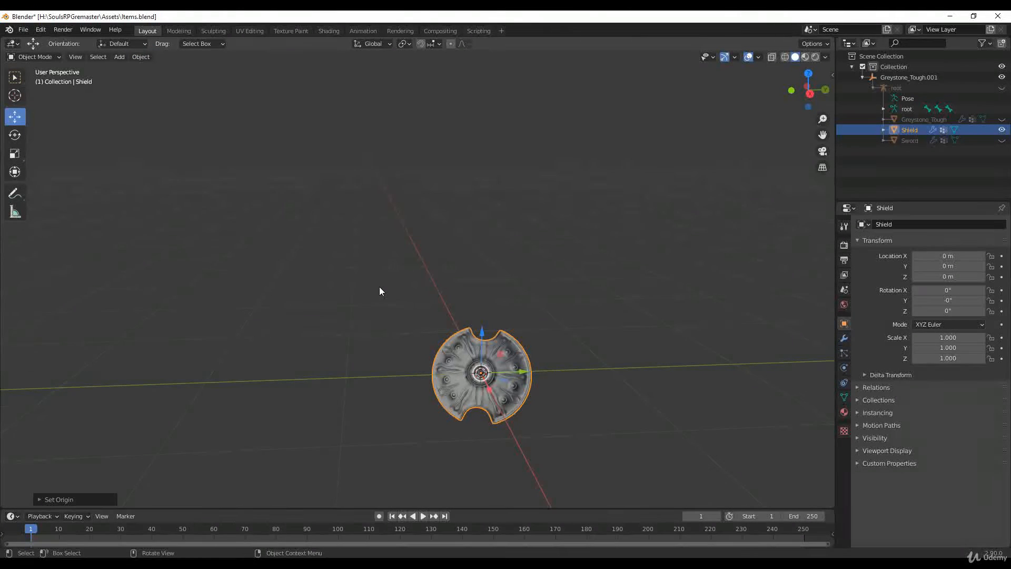
# Step: Rotate the shield upright in front and right side views, to about 12.2° X, 29.9° Y and 18.1° Z
pyautogui.press('KP_1')
pyautogui.keyDown('shift'); pyautogui.scroll(-5, 323, 283); pyautogui.keyUp('shift')
pyautogui.scroll(3, 364, 330)
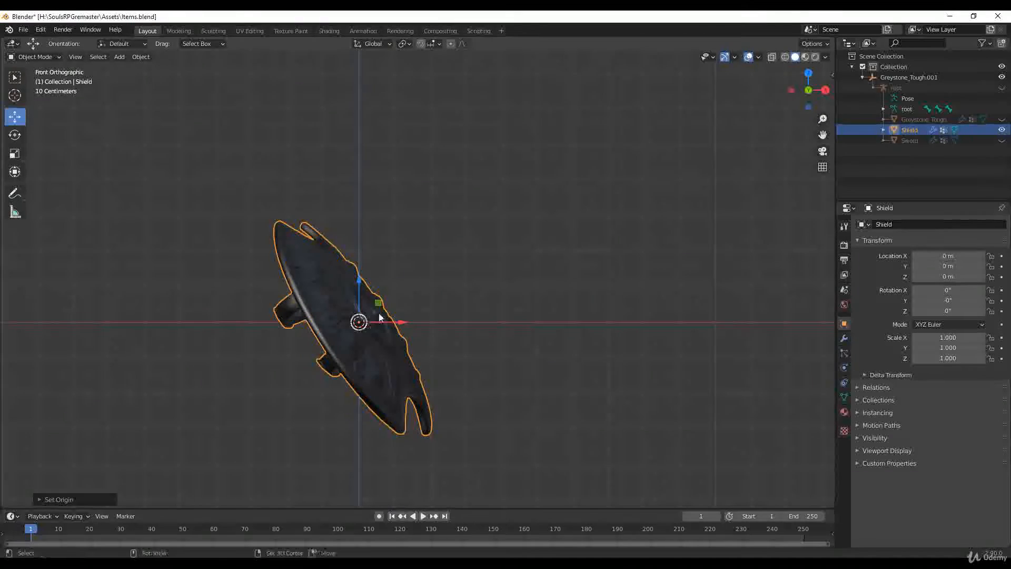
pyautogui.keyDown('shift'); pyautogui.moveTo(363, 330); pyautogui.dragTo(444, 244, button='middle'); pyautogui.keyUp('shift')
pyautogui.click(15, 136)
pyautogui.moveTo(425, 255); pyautogui.dragTo(423, 285)
pyautogui.press('KP_3')
pyautogui.keyDown('shift'); pyautogui.moveTo(420, 230); pyautogui.dragTo(262, 241, button='middle'); pyautogui.keyUp('shift')
pyautogui.moveTo(466, 278); pyautogui.dragTo(427, 121)
# Step: Move the shield up along Z to about 35 m so its lower edge sits at the world origin, and save the file
pyautogui.click(15, 116)
pyautogui.press('KP_1')
pyautogui.moveTo(456, 145); pyautogui.dragTo(479, 245, button='middle')
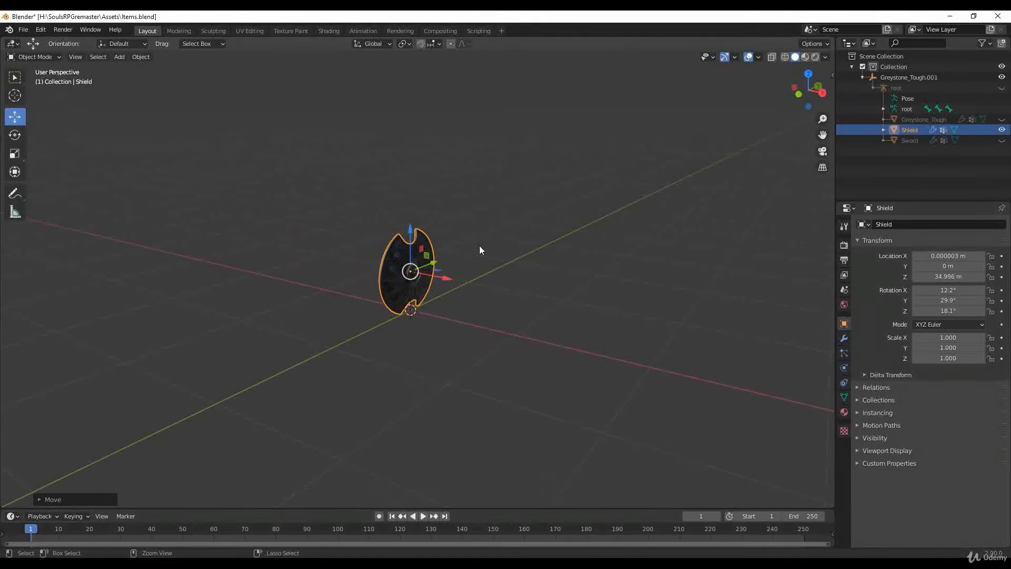
pyautogui.hotkey('ctrl', 's')
# Step: Check the upright shield from several angles and unhide the sword
pyautogui.moveTo(362, 253); pyautogui.dragTo(395, 242, button='middle')
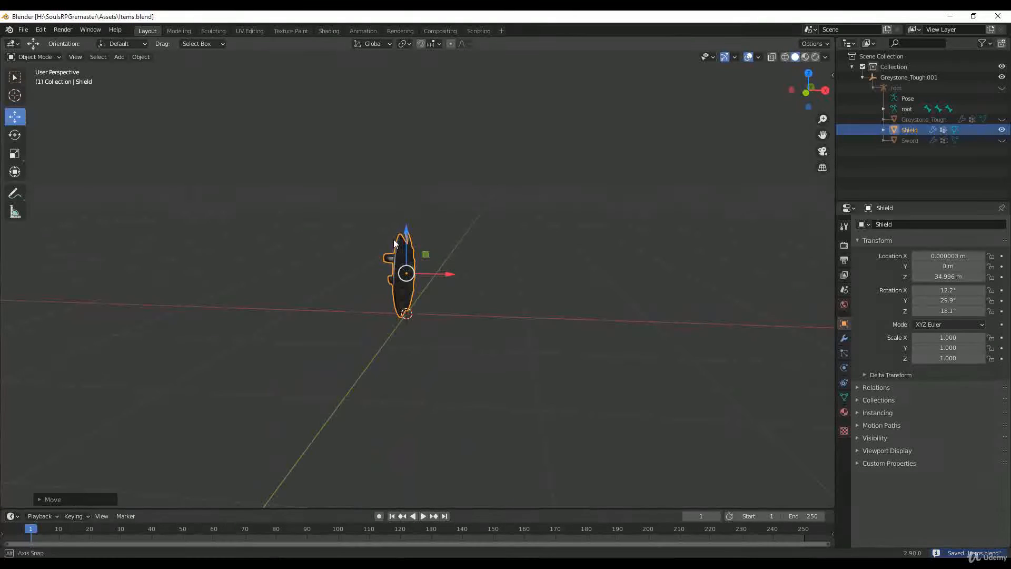
pyautogui.press('KP_3')
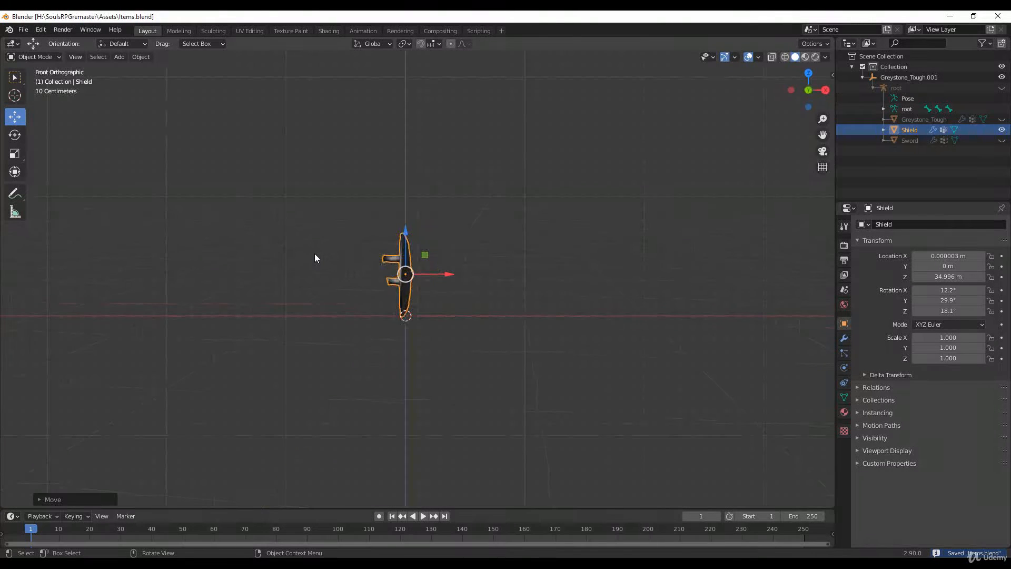
pyautogui.moveTo(315, 258); pyautogui.dragTo(395, 284, button='middle')
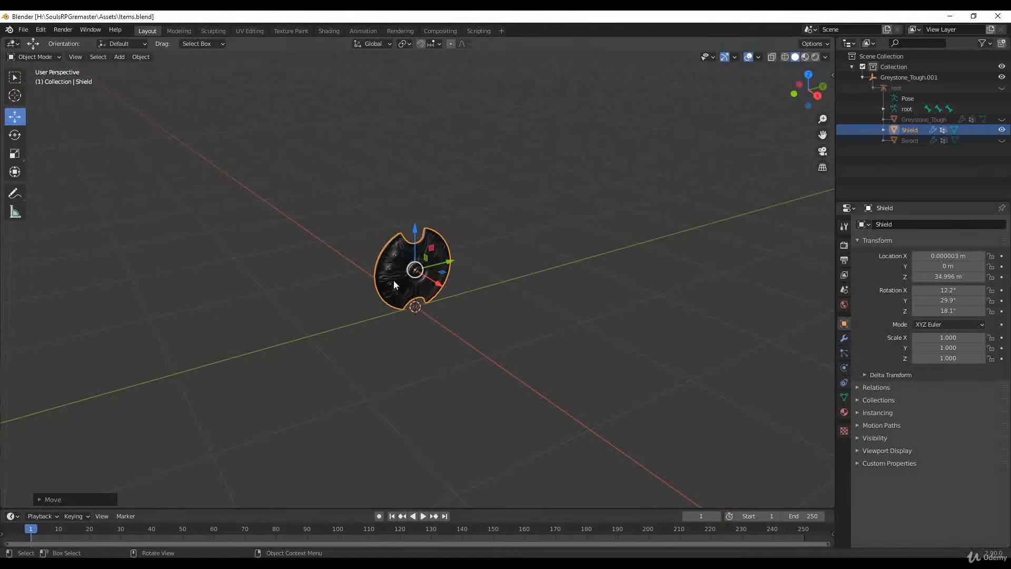
pyautogui.click(1001, 140)
pyautogui.moveTo(338, 217)
pyautogui.mouseDown(button='middle')
pyautogui.moveTo(427, 198)
pyautogui.moveTo(354, 209)
pyautogui.mouseUp(button='middle')
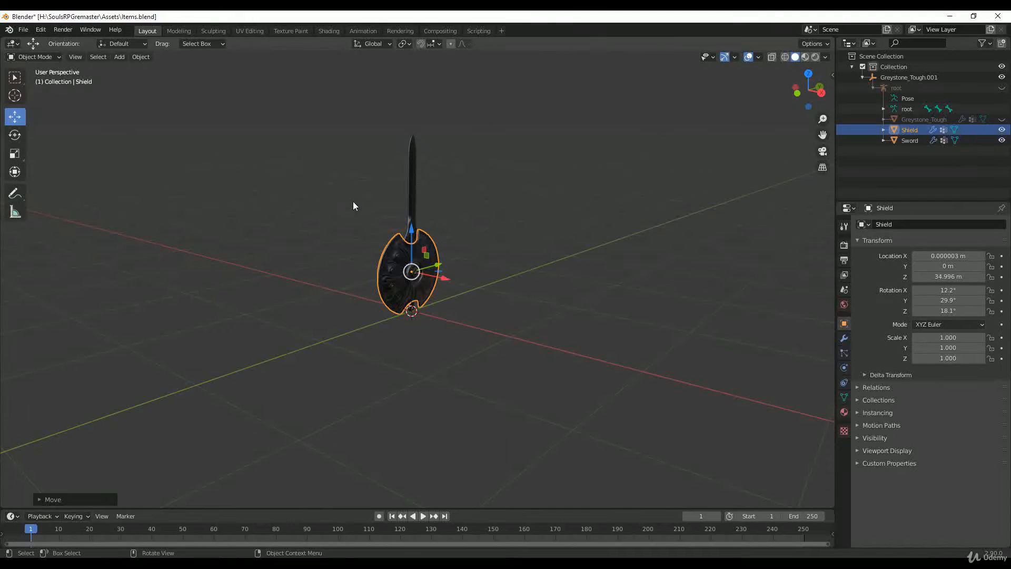
pyautogui.moveTo(416, 277); pyautogui.dragTo(519, 268, button='middle')
# Step: Export only the shield mesh as Shield01.fbx to the Assets folder
pyautogui.click(518, 263)
pyautogui.click(390, 274)
pyautogui.click(23, 30)
pyautogui.moveTo(39, 181)
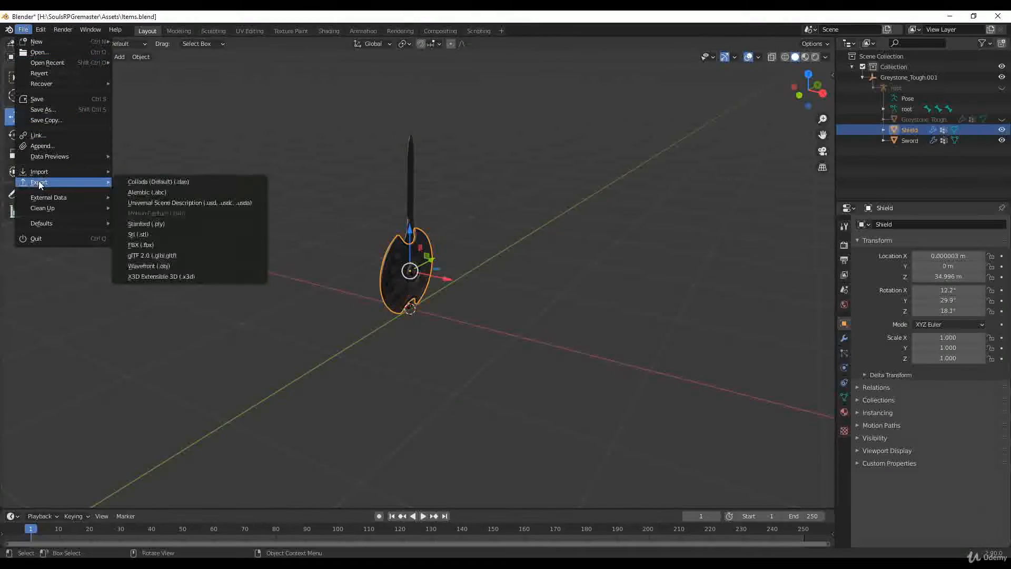
pyautogui.click(144, 244)
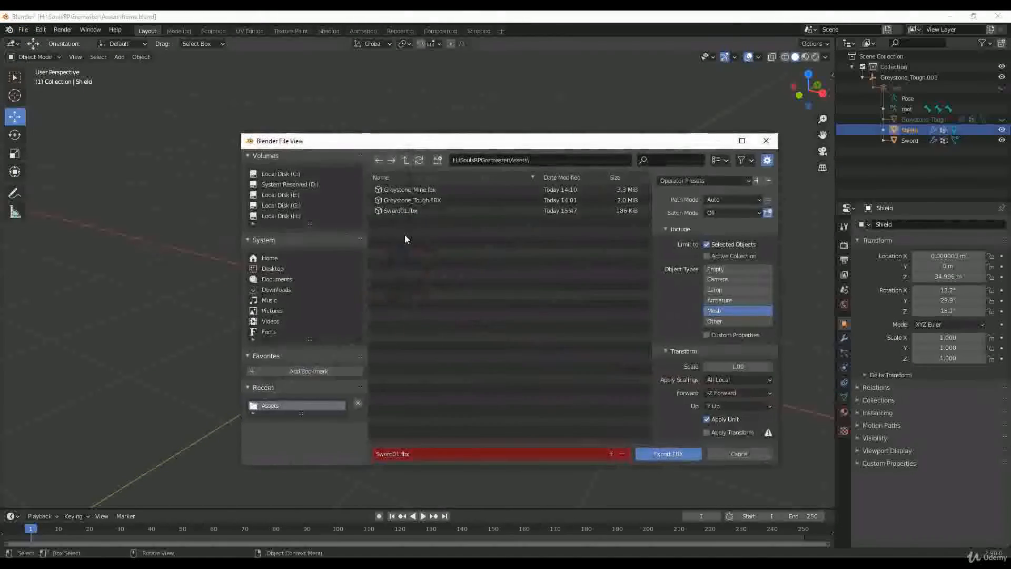
pyautogui.click(412, 453)
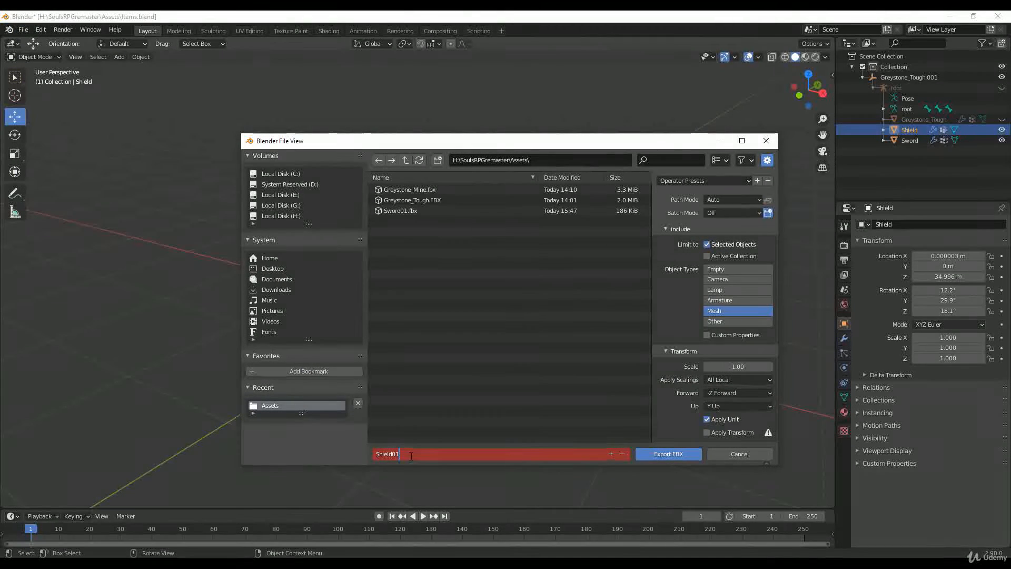
pyautogui.click(668, 454)
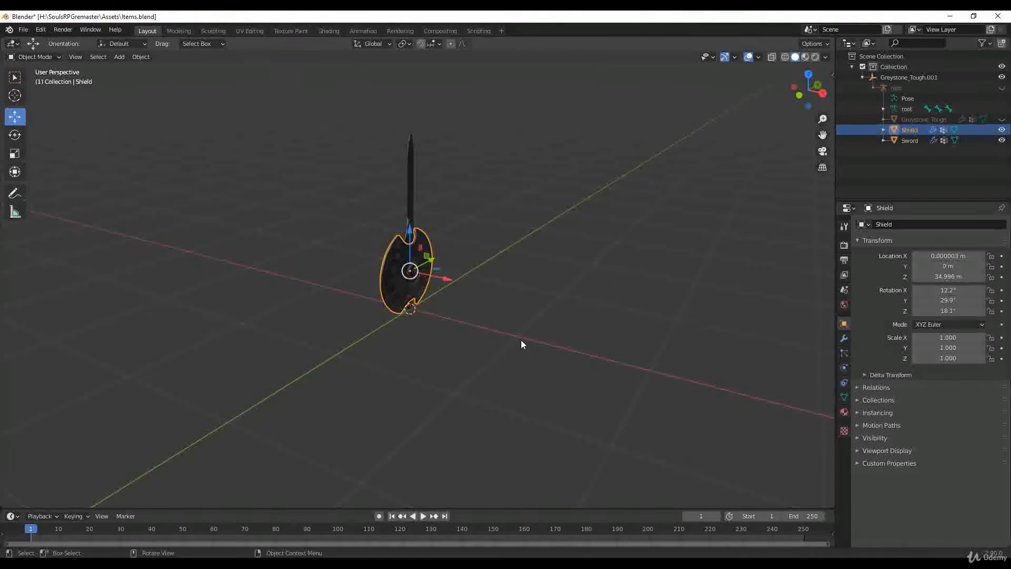
# Step: Switch to Unreal Editor and open the _Main folder in the Content Browser
pyautogui.hotkey('alt', 'Tab')
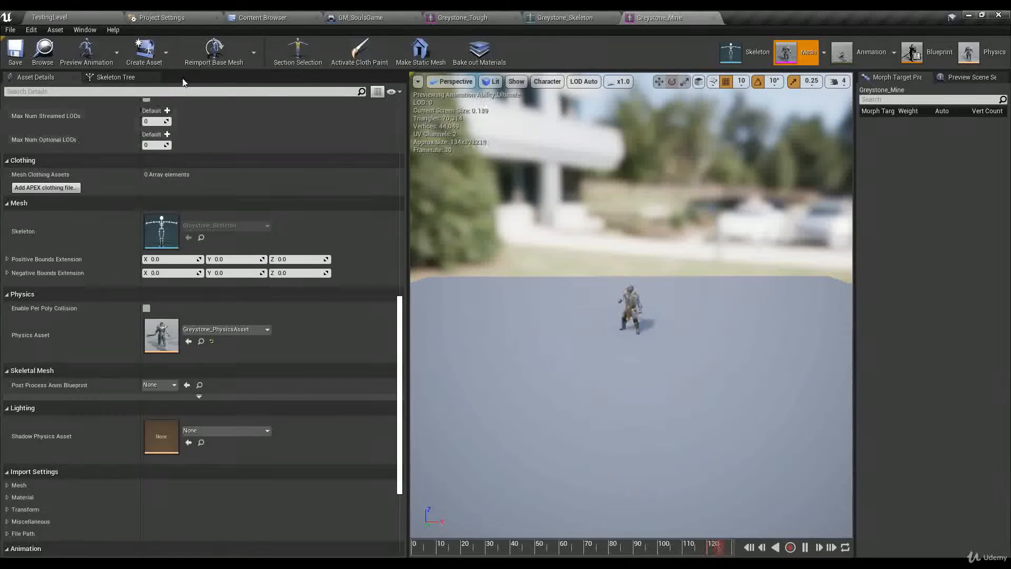
pyautogui.moveTo(408, 232); pyautogui.dragTo(178, 232)
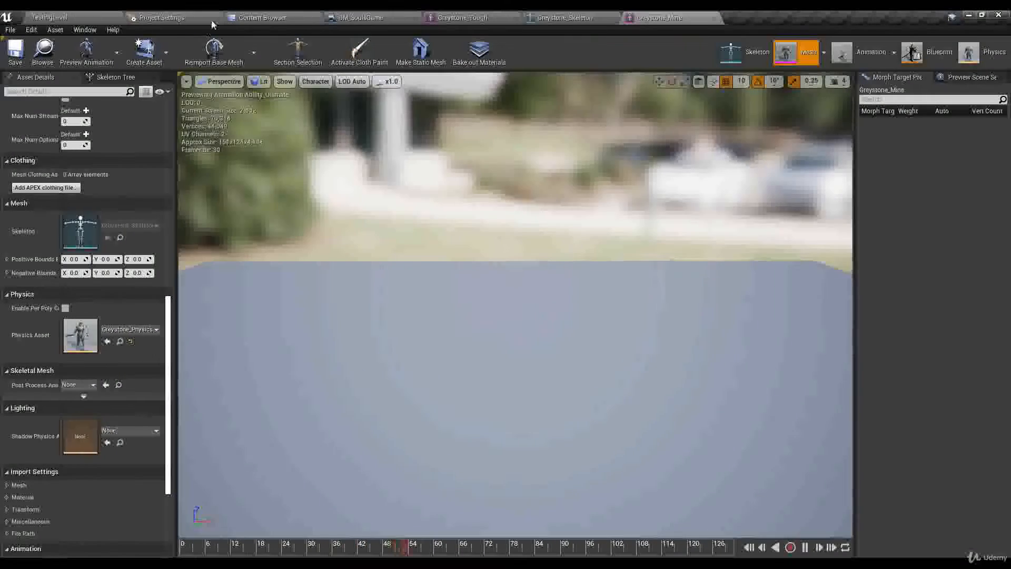
pyautogui.click(263, 17)
pyautogui.click(53, 76)
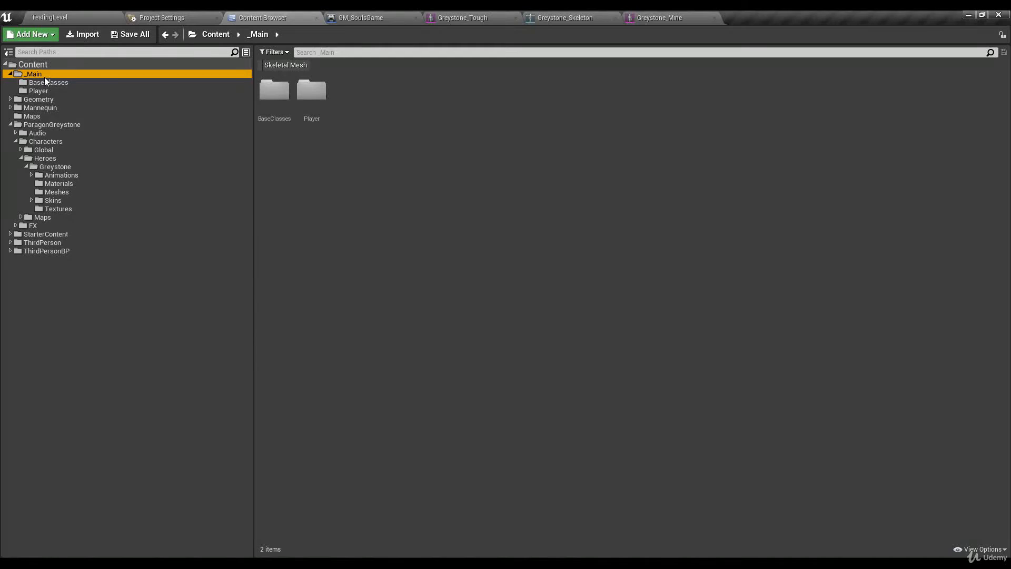
# Step: Create a folder named Pickups inside _Main
pyautogui.rightClick(326, 169)
pyautogui.click(347, 180)
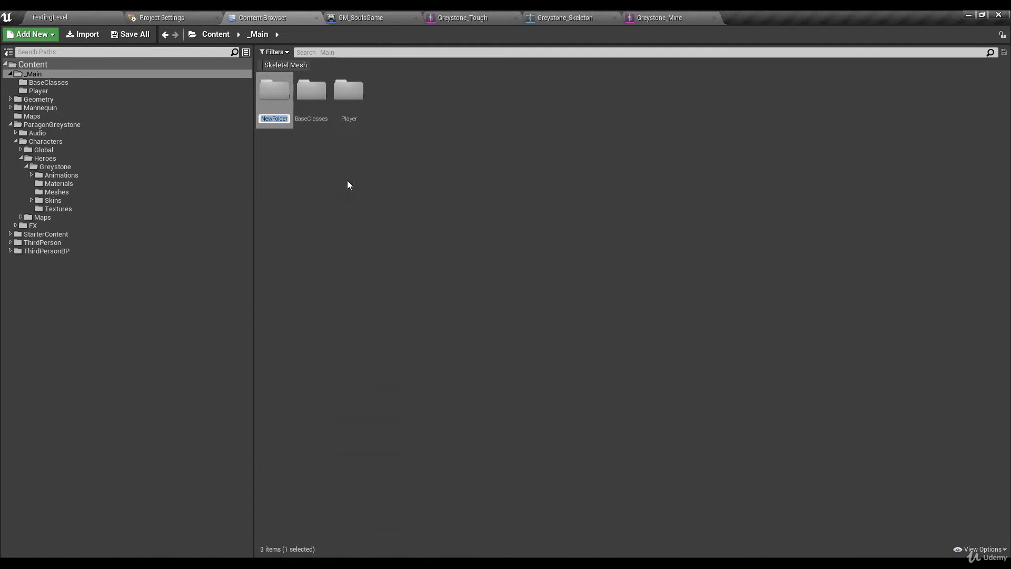
pyautogui.write('{P')
pyautogui.press('BackSpace')
pyautogui.press('BackSpace')
pyautogui.write('Pickups')
pyautogui.press('Return')
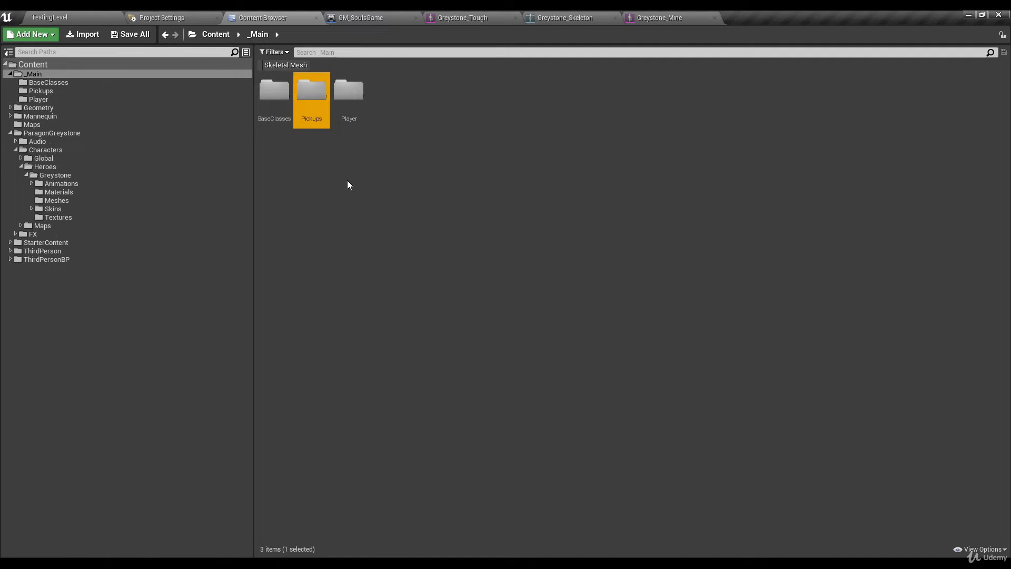
# Step: Open the Pickups folder and create two subfolders named Swords and Shields
pyautogui.doubleClick(309, 110)
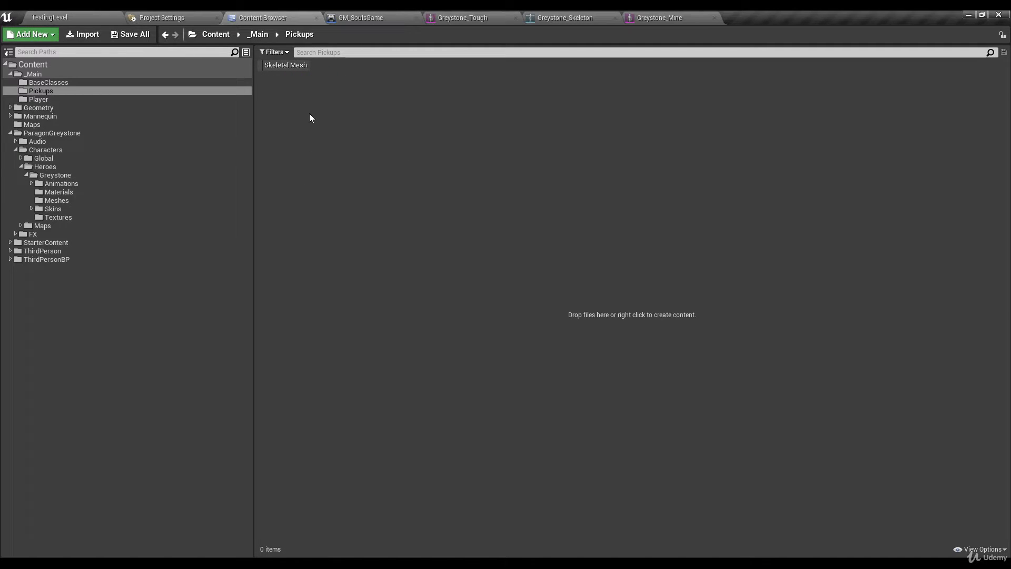
pyautogui.rightClick(310, 185)
pyautogui.click(337, 201)
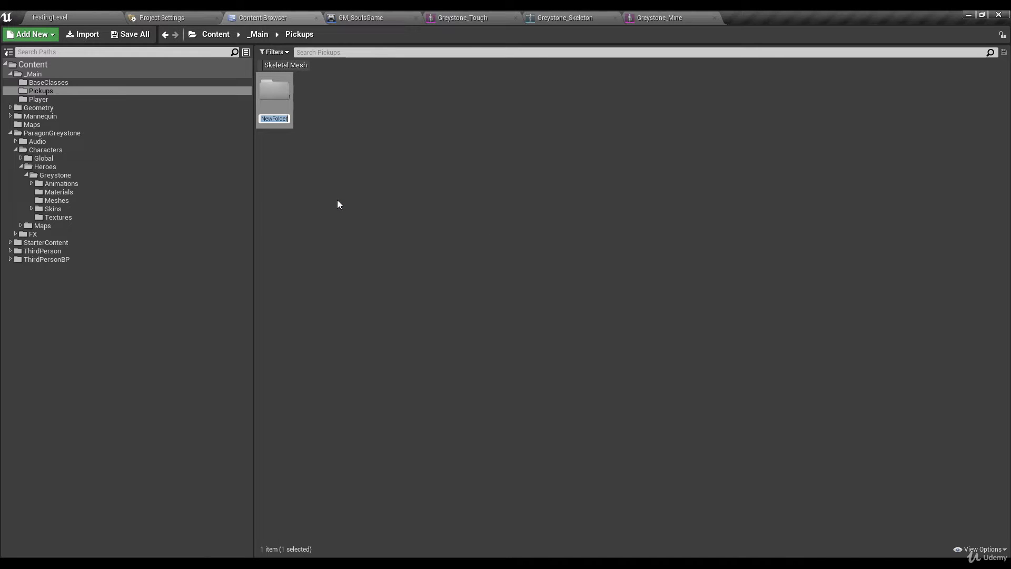
pyautogui.write('Swords')
pyautogui.press('Return')
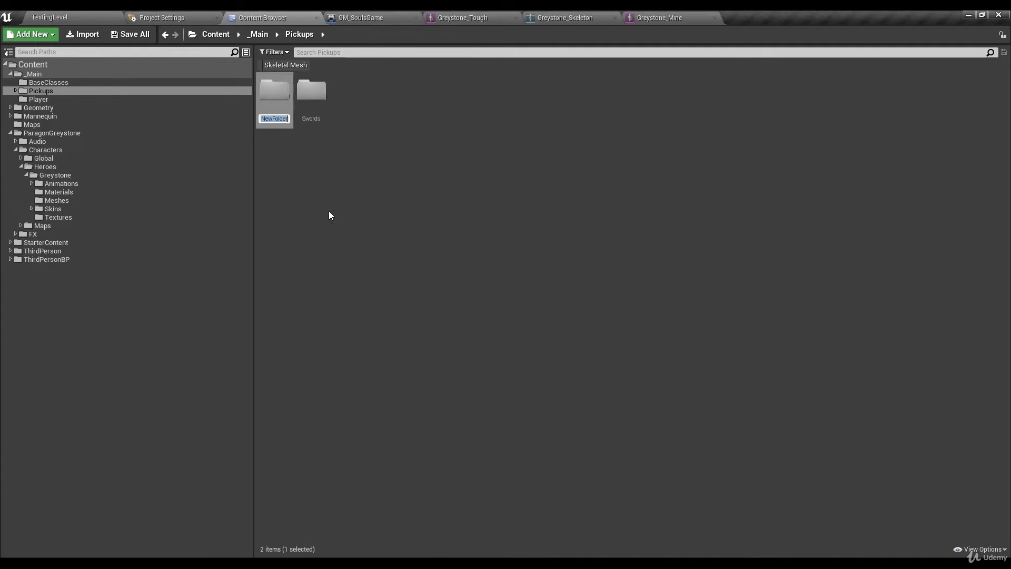
pyautogui.write('Shields')
pyautogui.press('Return')
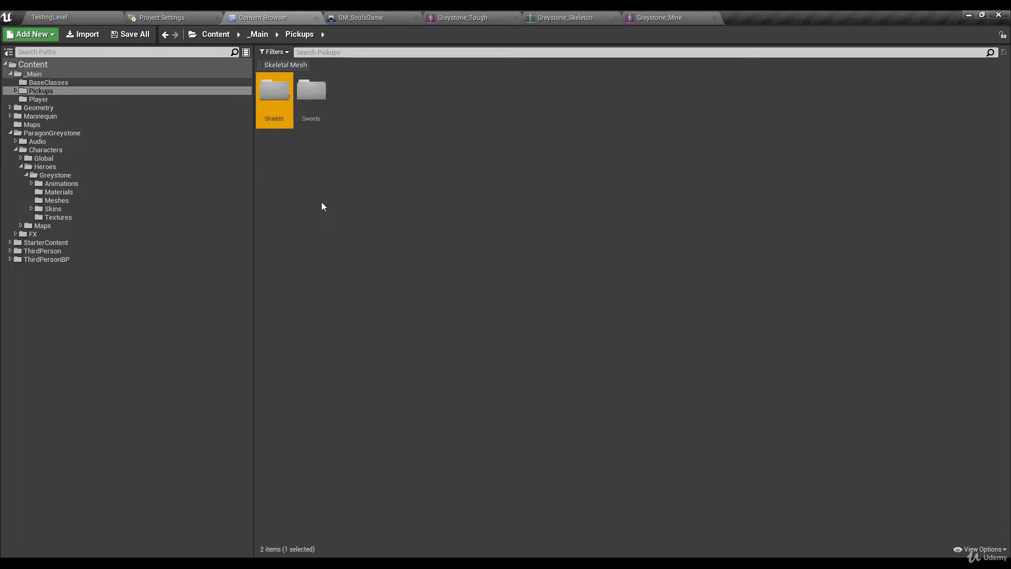
# Step: Open the Shields folder under Pickups and choose Shield01.fbx from the Assets folder for import
pyautogui.doubleClick(23, 91)
pyautogui.click(44, 99)
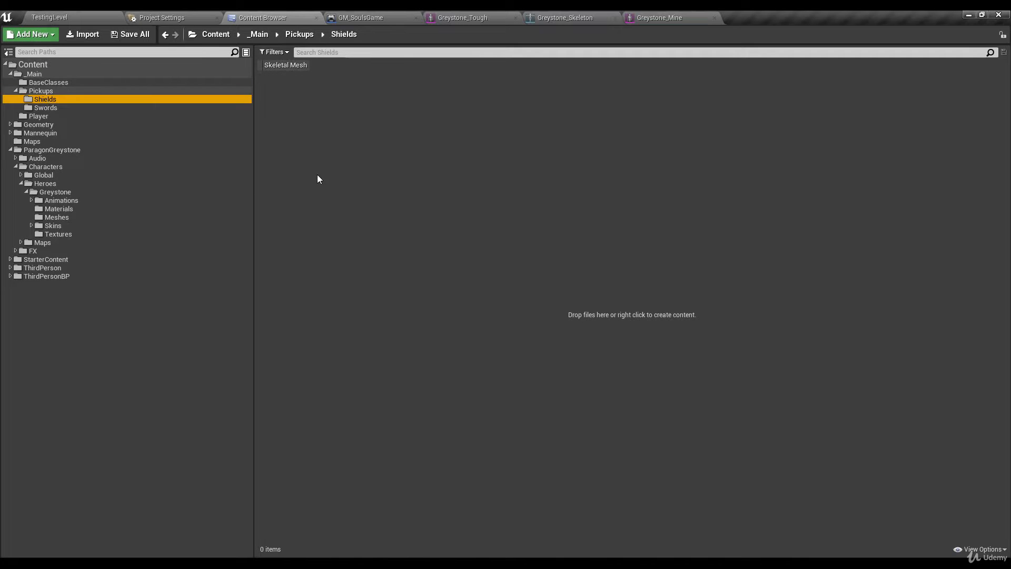
pyautogui.rightClick(329, 147)
pyautogui.click(373, 207)
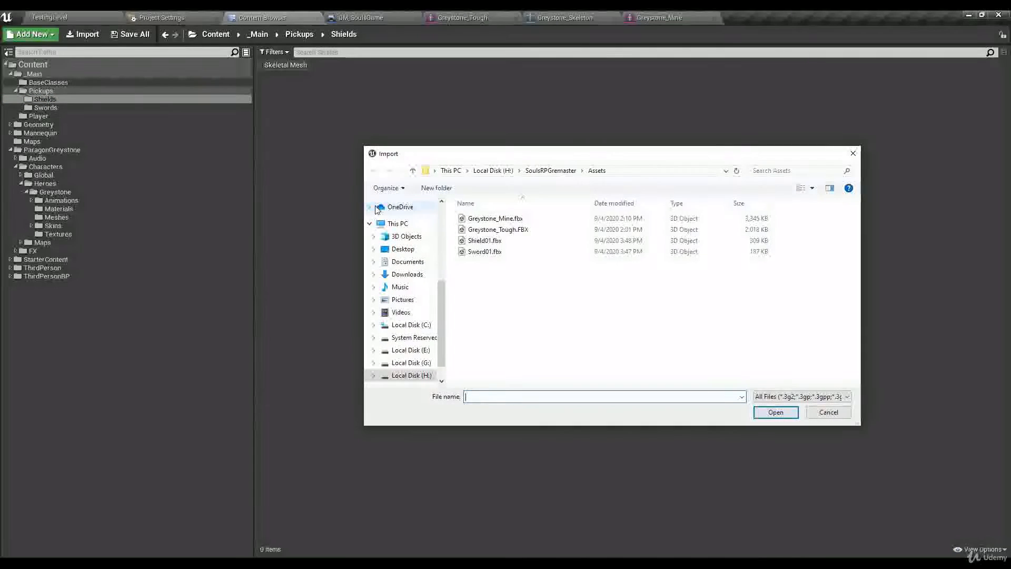
pyautogui.moveTo(576, 156); pyautogui.dragTo(512, 162)
pyautogui.click(479, 246)
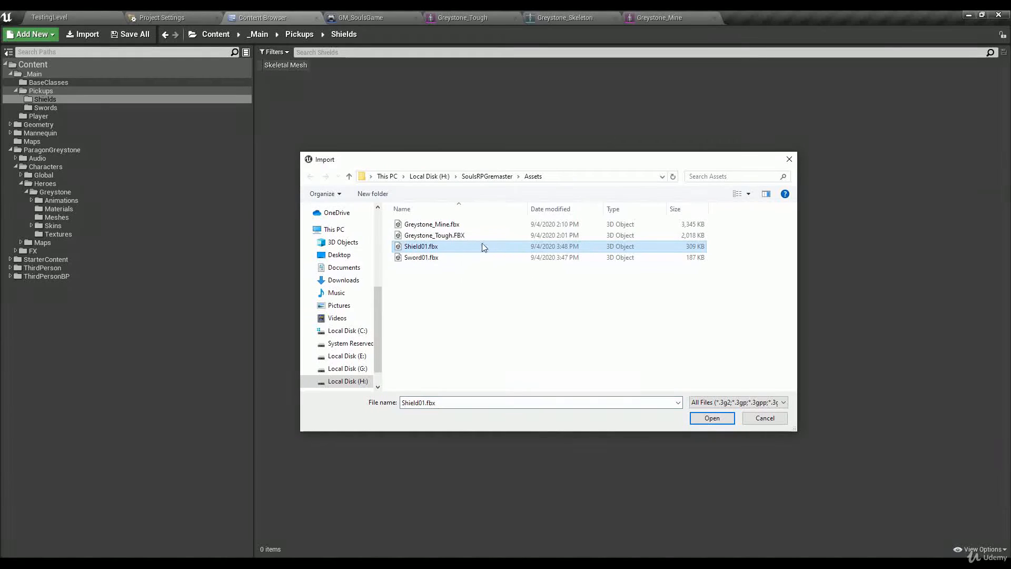
pyautogui.click(703, 417)
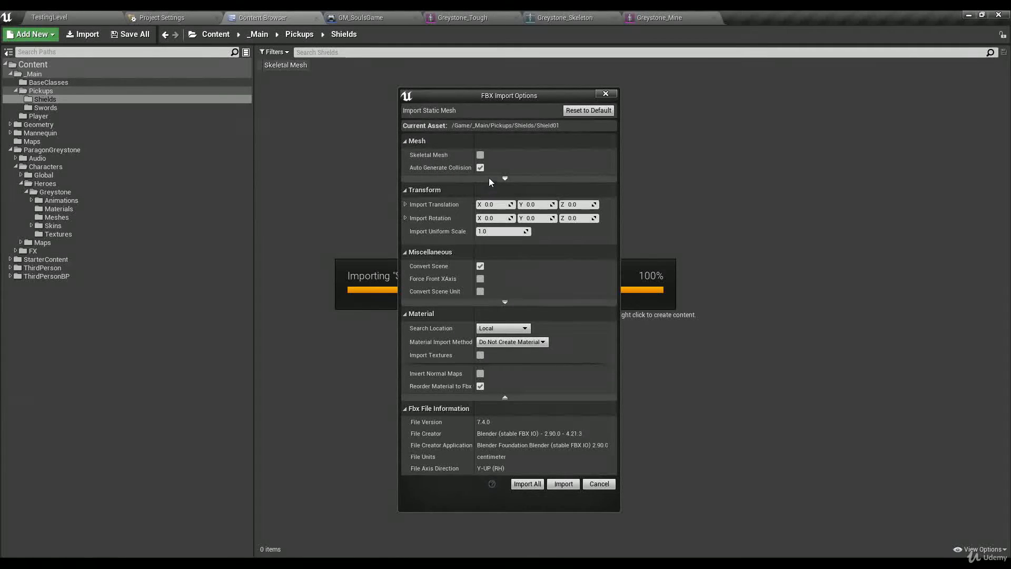
# Step: Turn off Auto Generate Collision in the FBX options and import Shield01 as a static mesh
pyautogui.click(505, 178)
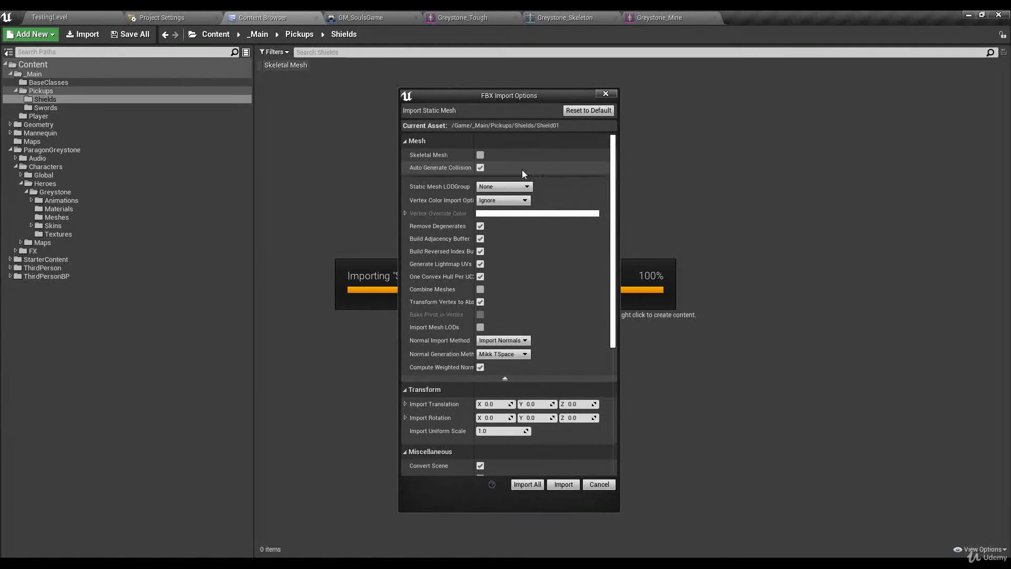
pyautogui.click(480, 167)
pyautogui.click(503, 378)
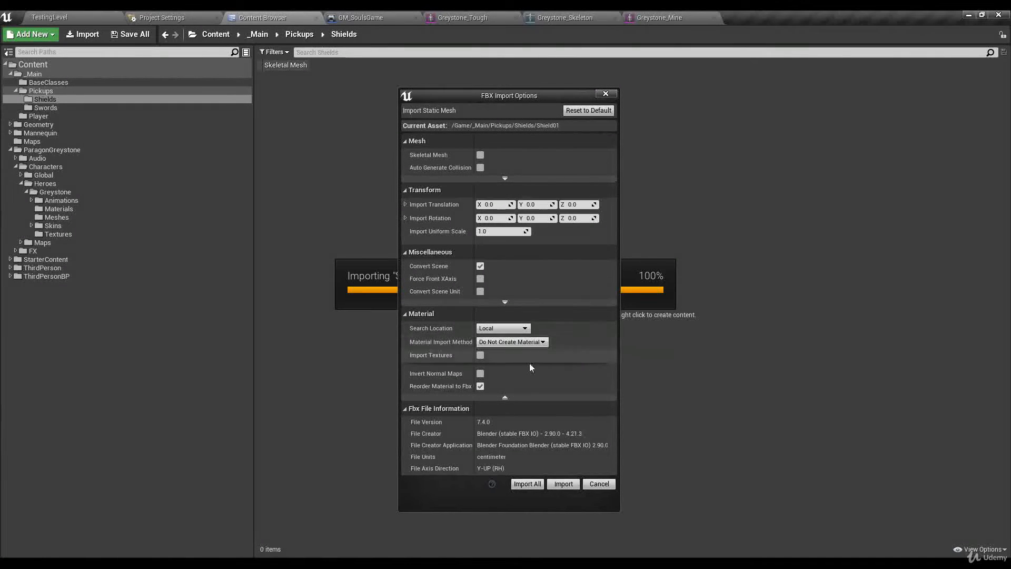
pyautogui.click(564, 485)
# Step: Open the imported Shield01 mesh and examine its shape
pyautogui.doubleClick(276, 103)
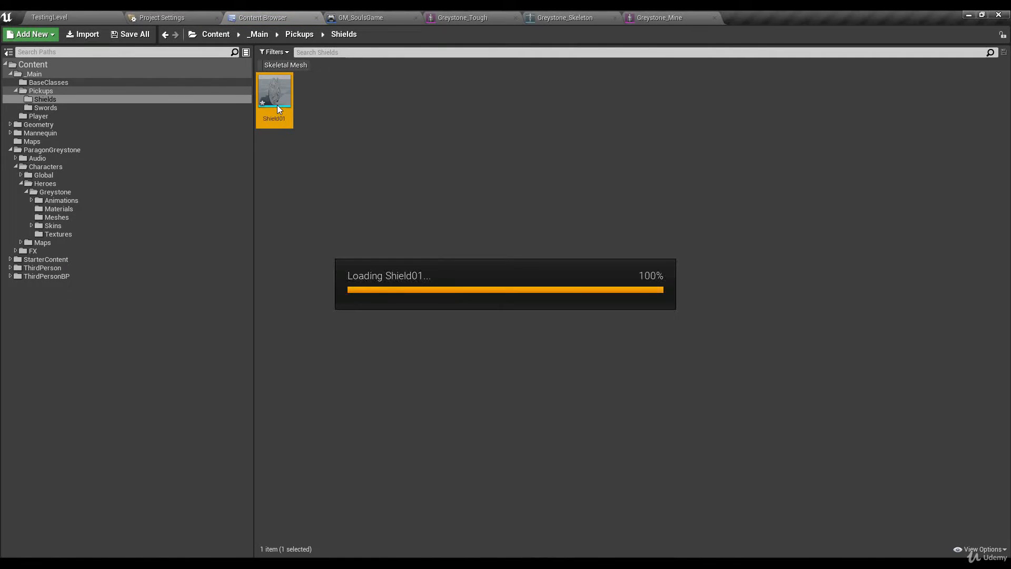
pyautogui.scroll(-5, 327, 261)
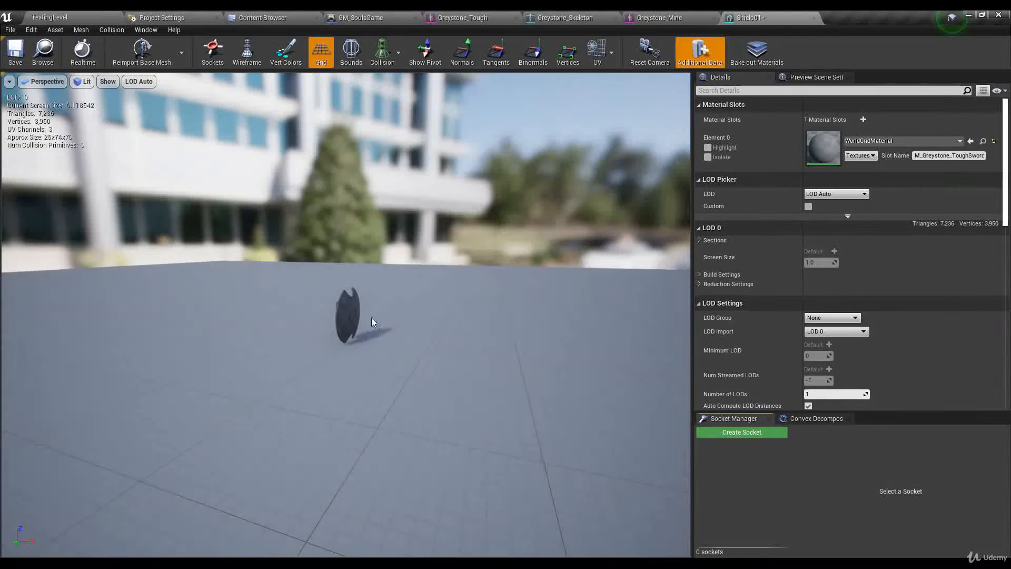
pyautogui.scroll(5, 370, 317)
# Step: Locate Shield01 in the Content Browser and place it on the floor in TestingLevel
pyautogui.click(43, 51)
pyautogui.moveTo(276, 95); pyautogui.dragTo(305, 387)
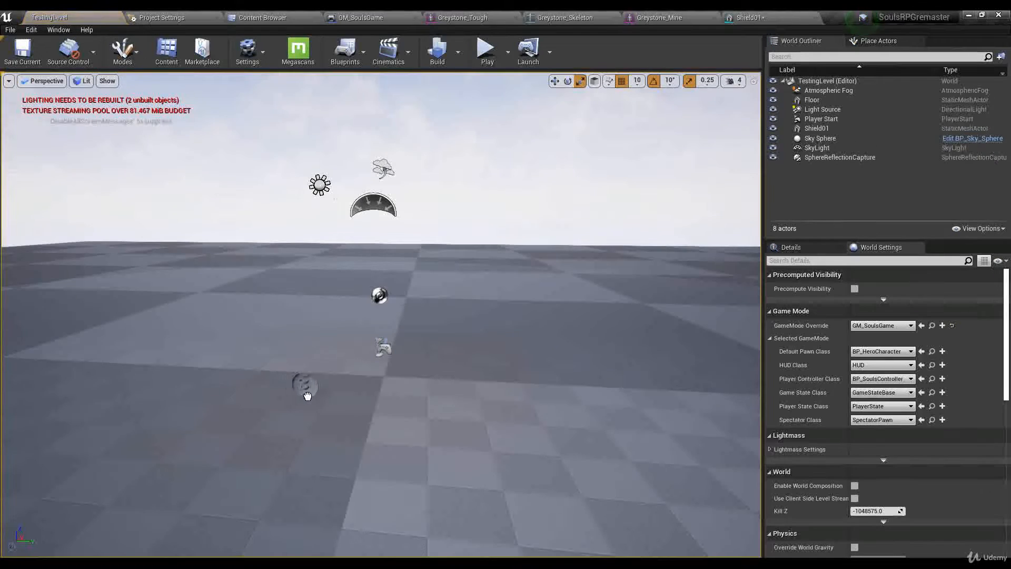
pyautogui.press('w')
pyautogui.moveTo(406, 360); pyautogui.dragTo(105, 389, button='right')
pyautogui.moveTo(365, 354); pyautogui.dragTo(485, 300)
pyautogui.moveTo(575, 261); pyautogui.dragTo(490, 266, button='right')
pyautogui.press('s')
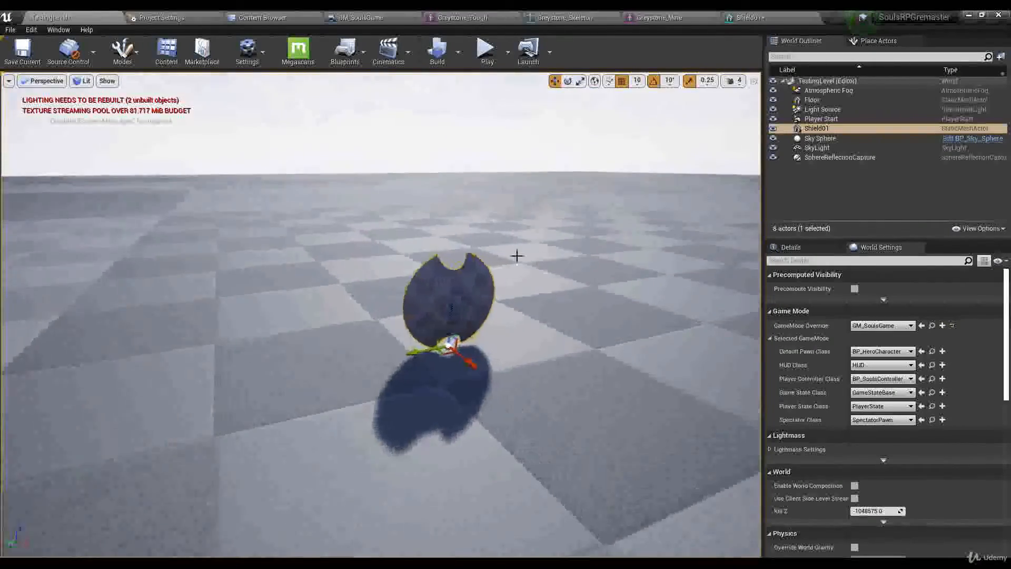
# Step: Try moving Shield01 upward and along the Y axis, and rotating it about its pivot
pyautogui.moveTo(448, 321); pyautogui.dragTo(456, 203)
pyautogui.moveTo(423, 238); pyautogui.dragTo(196, 258)
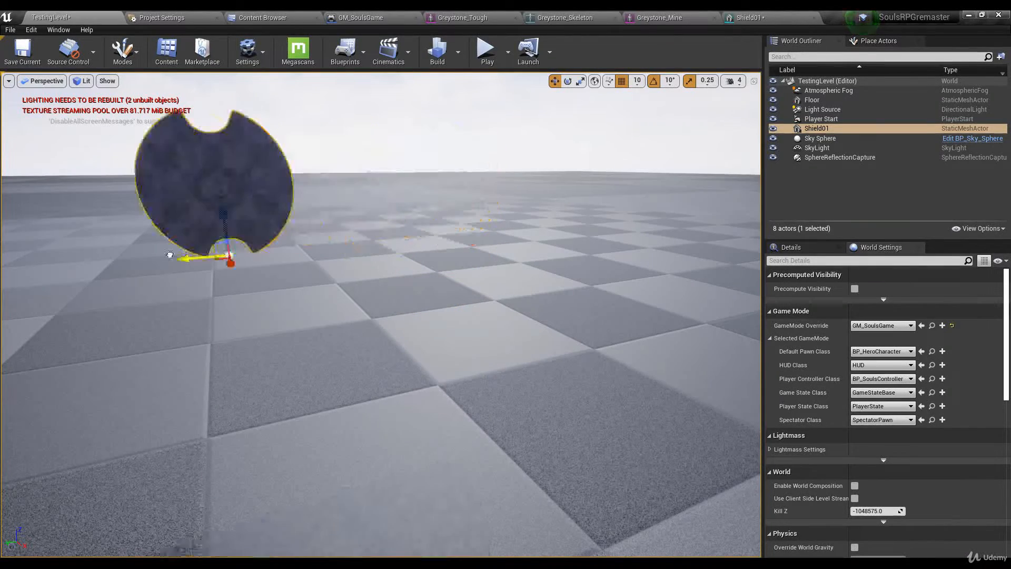
pyautogui.press('e')
pyautogui.moveTo(225, 226); pyautogui.dragTo(329, 289)
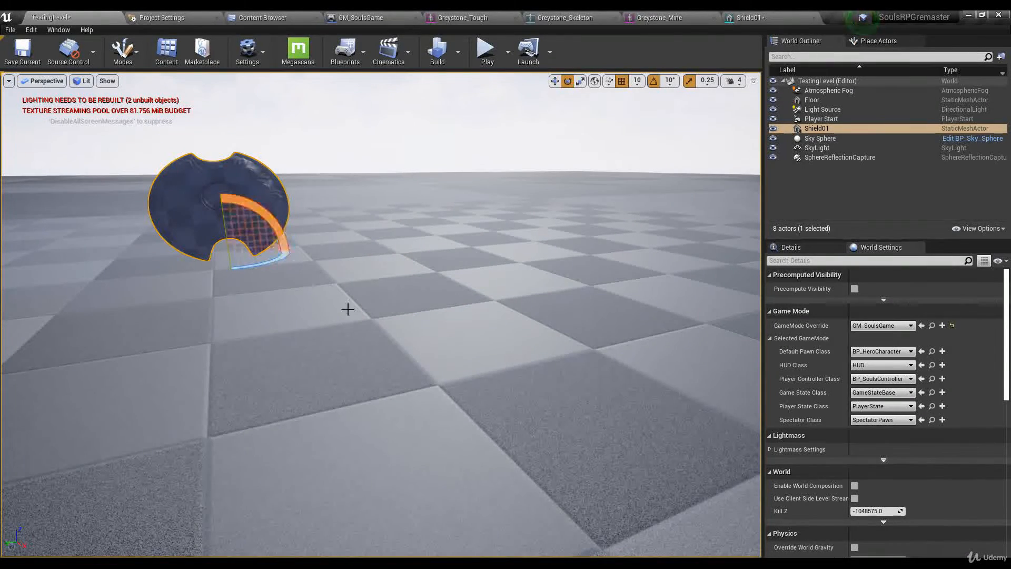
# Step: Undo the trial rotation and the preceding moves of Shield01
pyautogui.hotkey('ctrl', 'z')
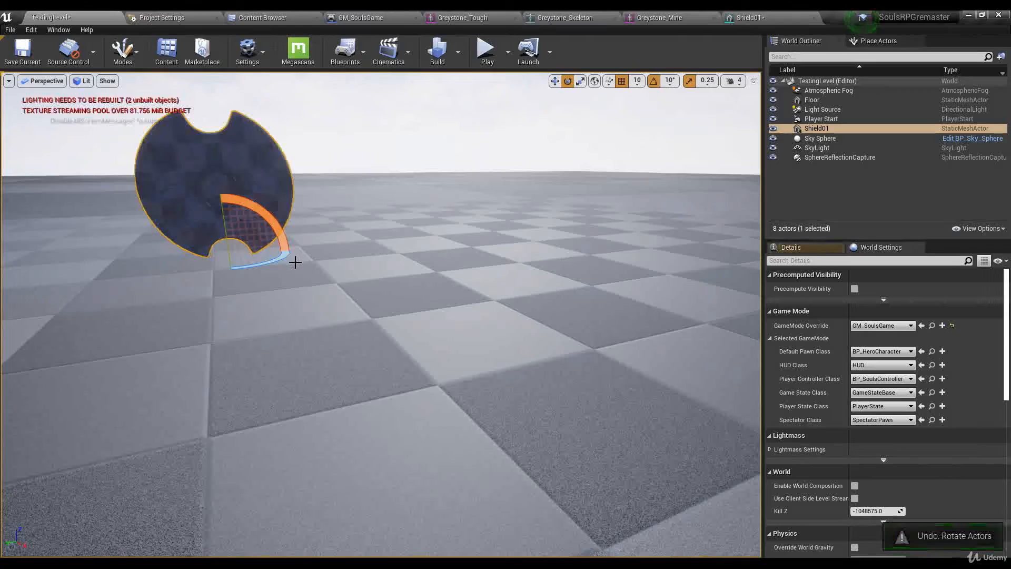
pyautogui.hotkey('ctrl', 'z')
pyautogui.hotkey('ctrl', 'z')
pyautogui.click(406, 343)
pyautogui.moveTo(406, 342); pyautogui.dragTo(498, 316, button='right')
# Step: Find the M_Greystone_ToughSword material of the Greystone_Tough mesh and locate it in the Content Browser
pyautogui.click(748, 18)
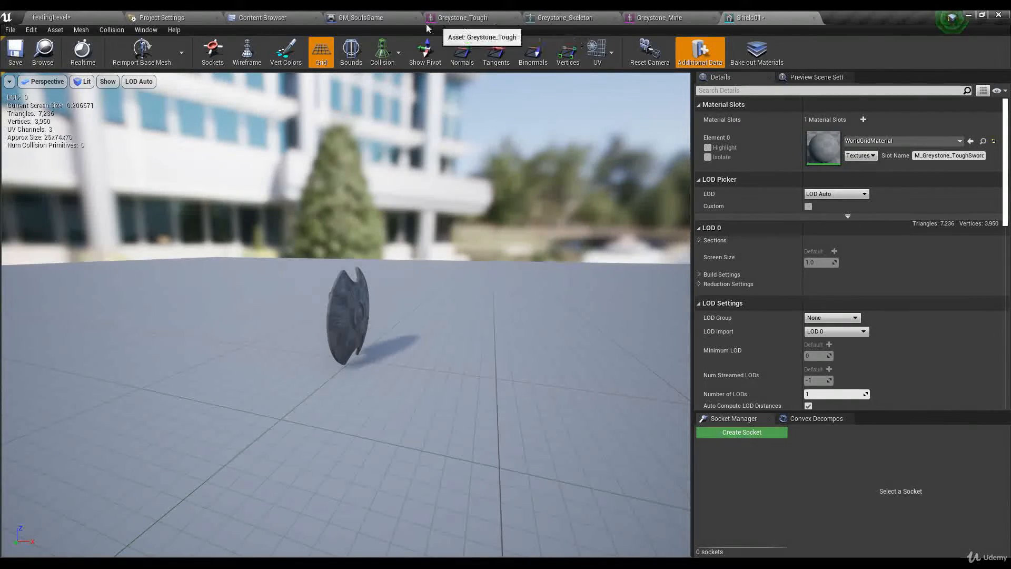
pyautogui.click(472, 20)
pyautogui.scroll(15, 220, 333)
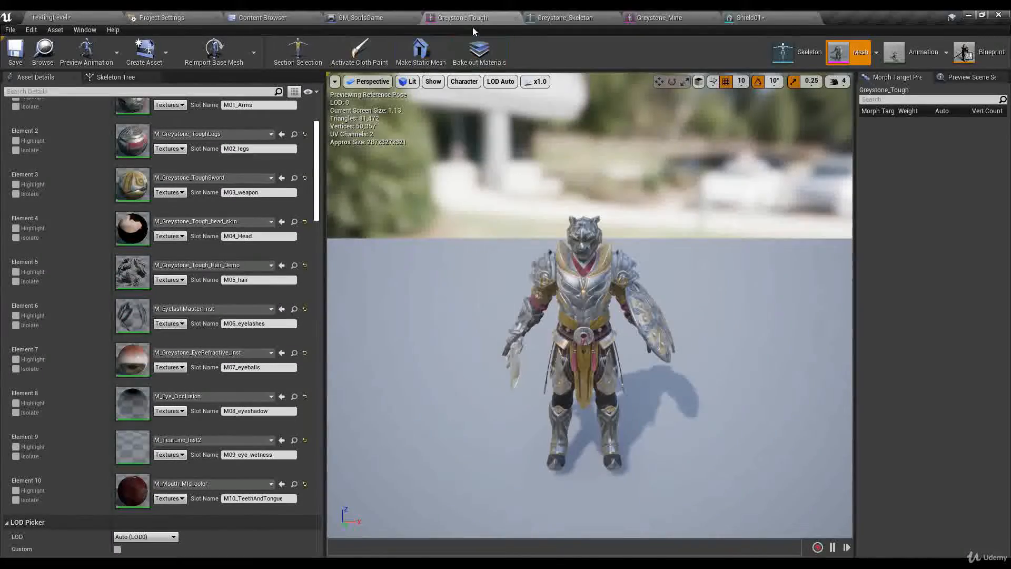
pyautogui.scroll(3, 230, 324)
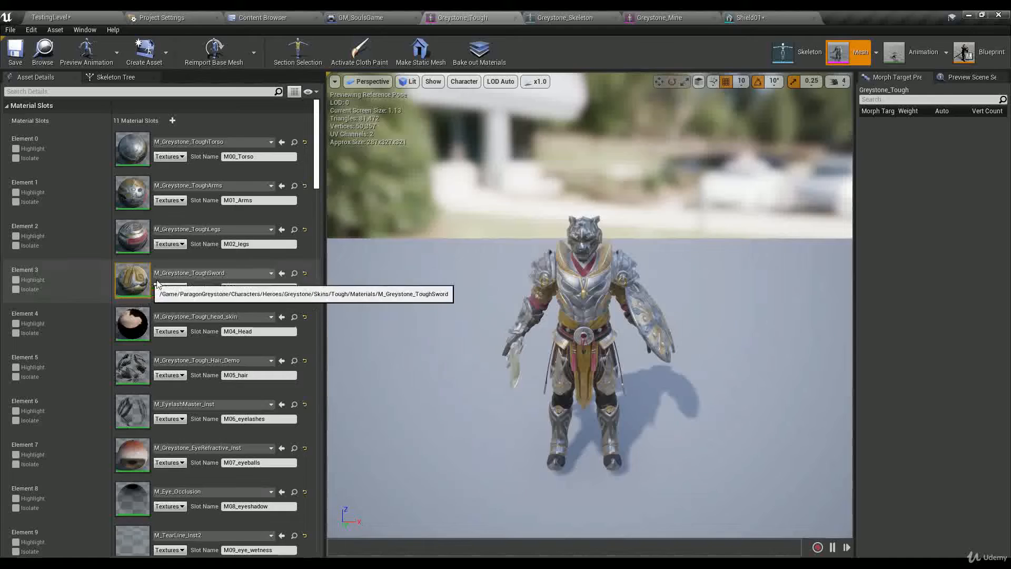
pyautogui.click(294, 273)
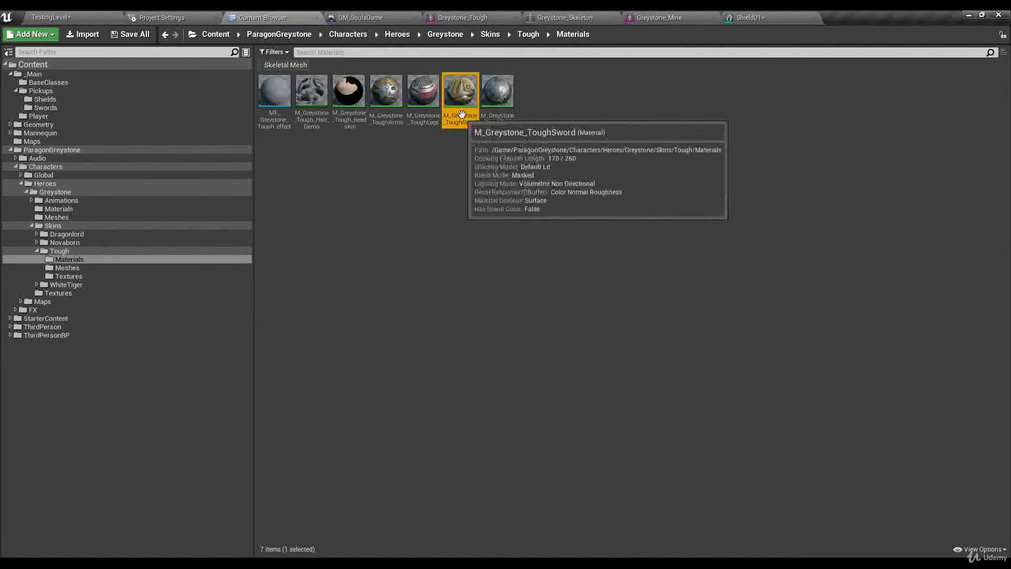
# Step: Assign the M_Greystone_ToughSword material to Element 0 of the Shield01 mesh
pyautogui.click(766, 16)
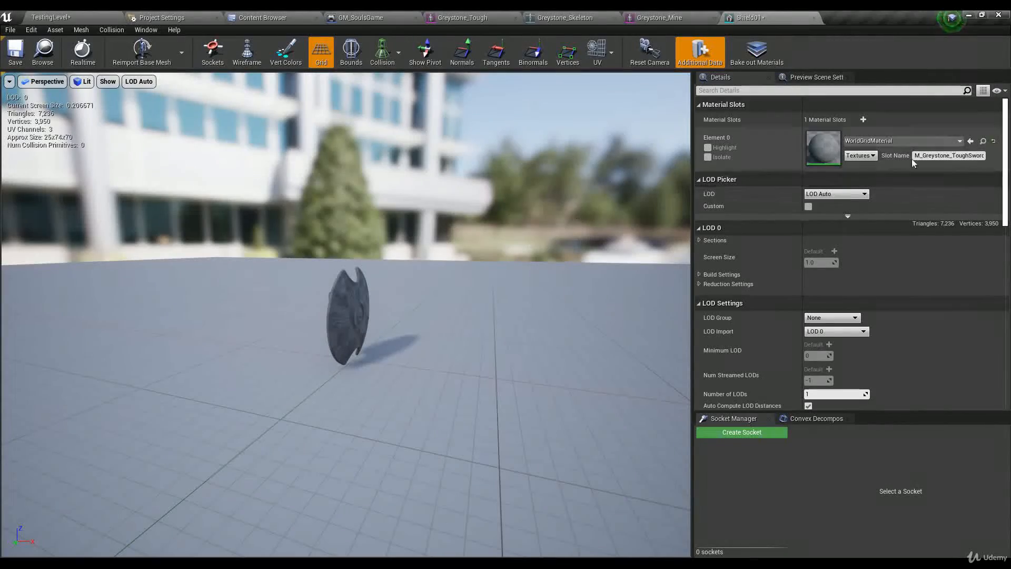
pyautogui.click(971, 141)
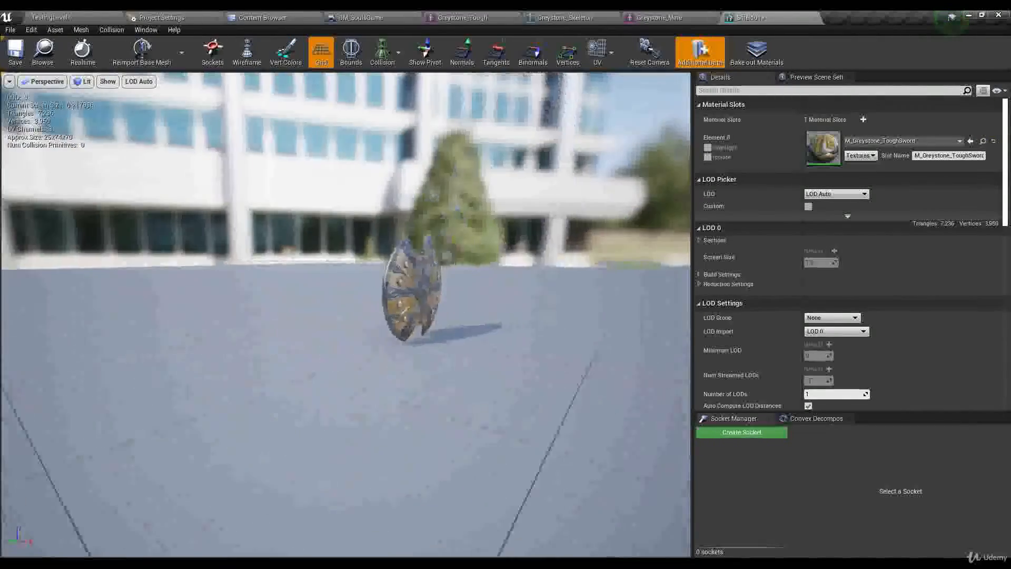
pyautogui.moveTo(504, 260)
pyautogui.mouseDown(button='right')
pyautogui.moveTo(508, 272)
pyautogui.moveTo(504, 261)
pyautogui.mouseUp(button='right')
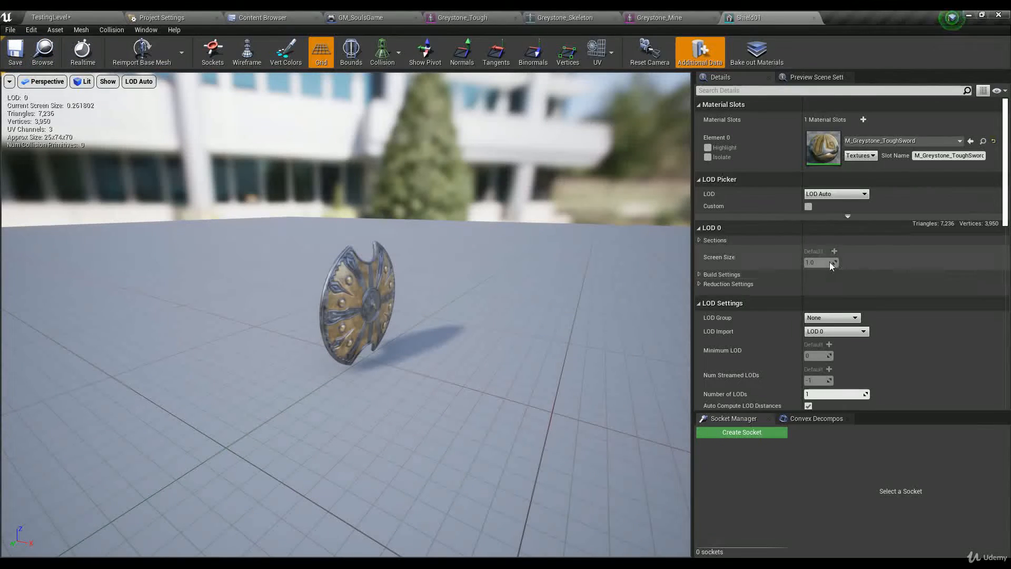
# Step: Set Shield01's Number of LODs to 4, apply the changes and check the mesh at different distances
pyautogui.scroll(-3, 790, 279)
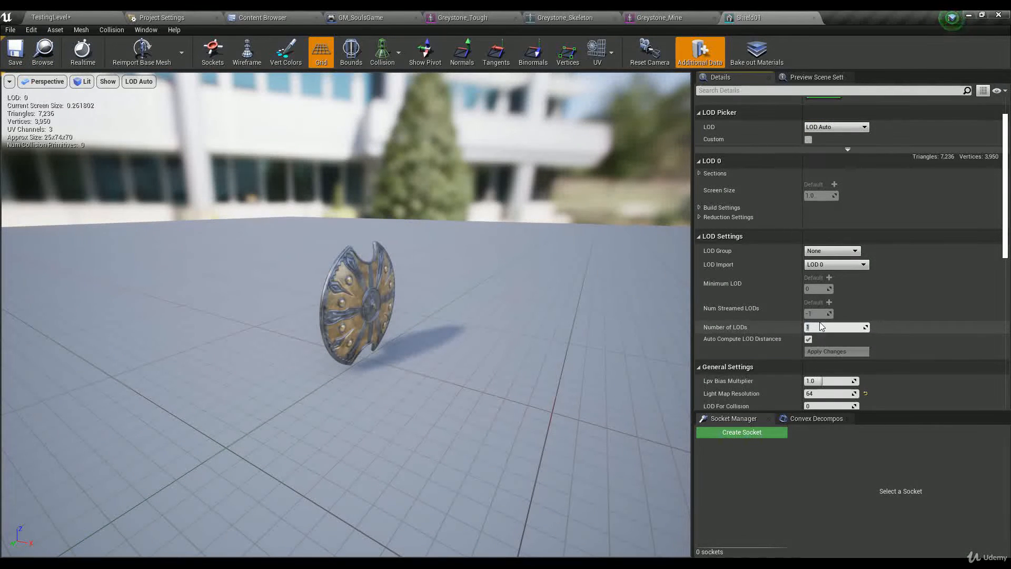
pyautogui.click(821, 352)
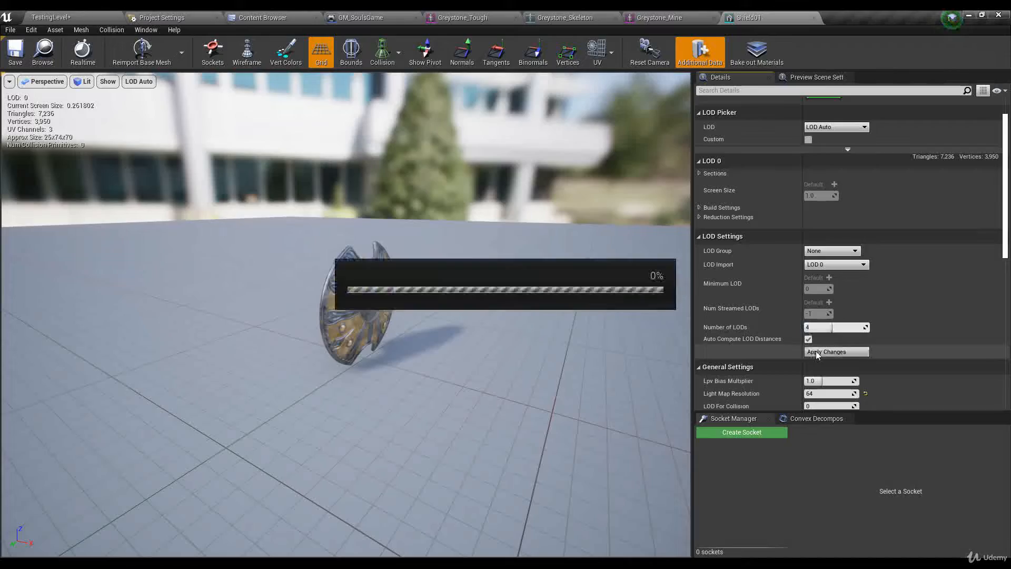
pyautogui.press('s')
pyautogui.moveTo(358, 303); pyautogui.dragTo(321, 297, button='right')
pyautogui.press('w')
pyautogui.press('d')
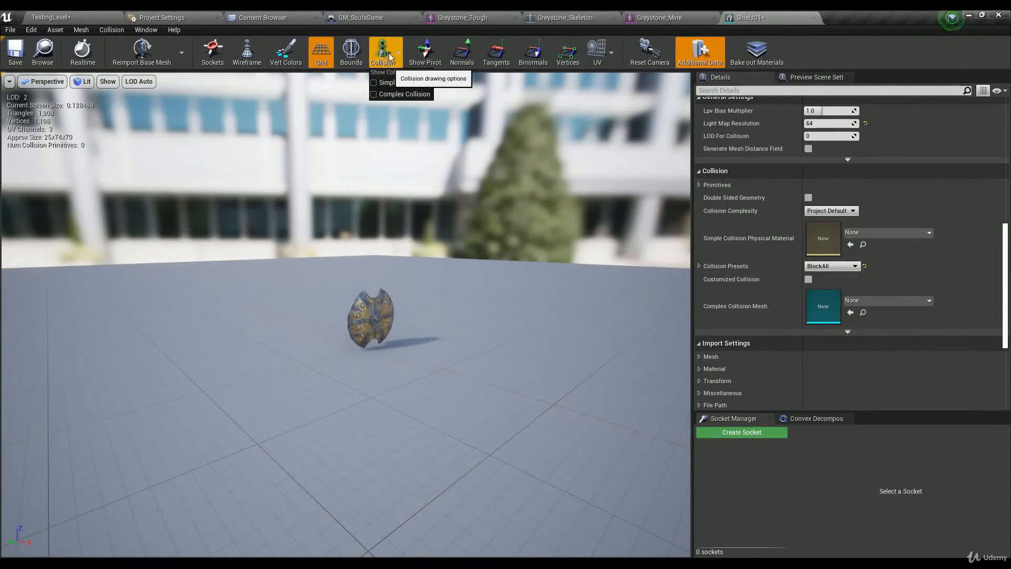
# Step: Display Shield01's simple collision and examine the mesh from several sides for collision coverage
pyautogui.press('w')
pyautogui.moveTo(387, 210); pyautogui.dragTo(362, 177, button='right')
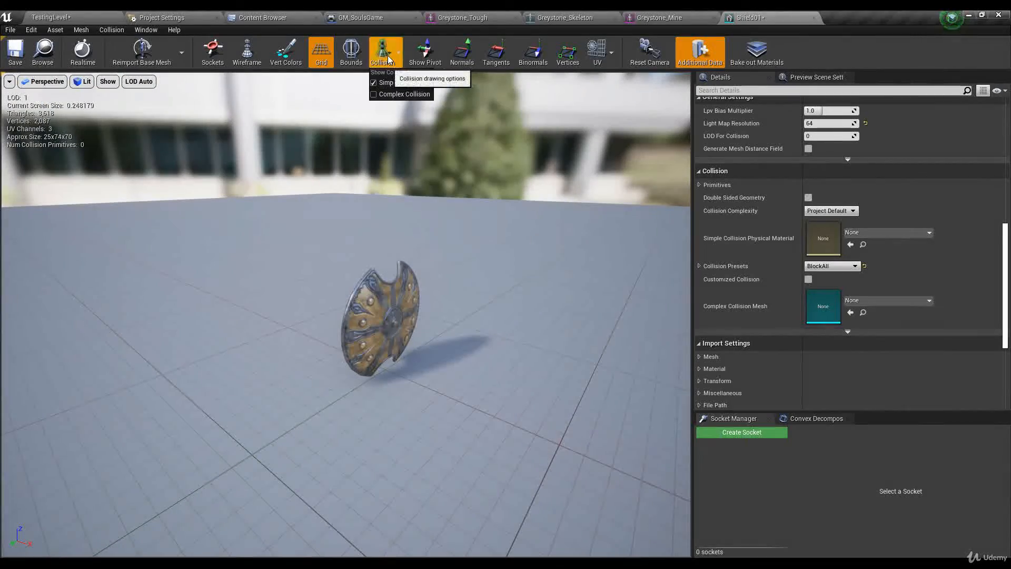
pyautogui.moveTo(362, 246); pyautogui.dragTo(422, 268, button='right')
pyautogui.press('a')
pyautogui.press('d')
pyautogui.press('d')
pyautogui.press('w')
pyautogui.press('a')
pyautogui.press('d')
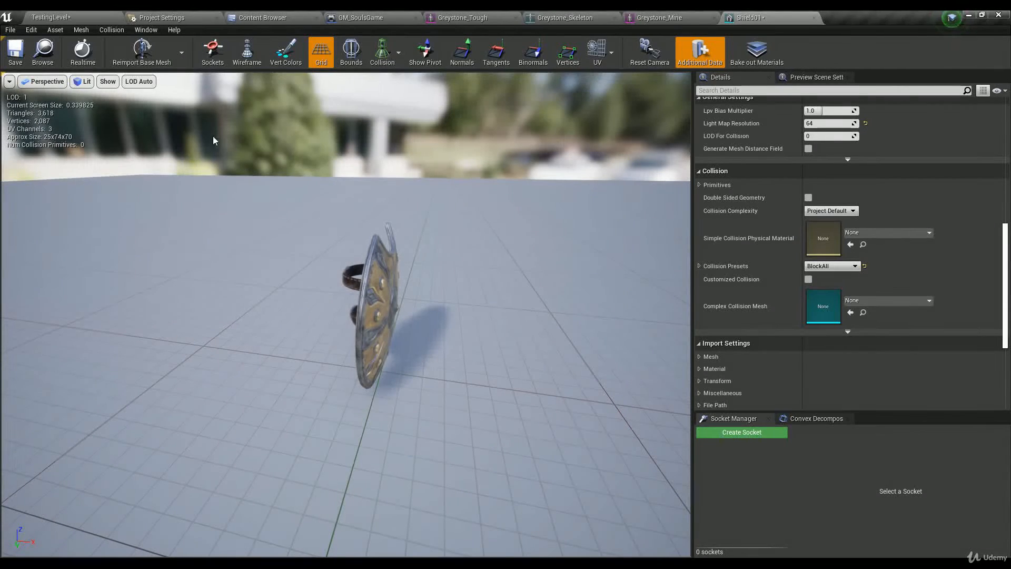
# Step: Add a box simplified collision around the Shield01 mesh
pyautogui.click(119, 30)
pyautogui.click(134, 65)
pyautogui.moveTo(328, 162); pyautogui.dragTo(527, 163, button='right')
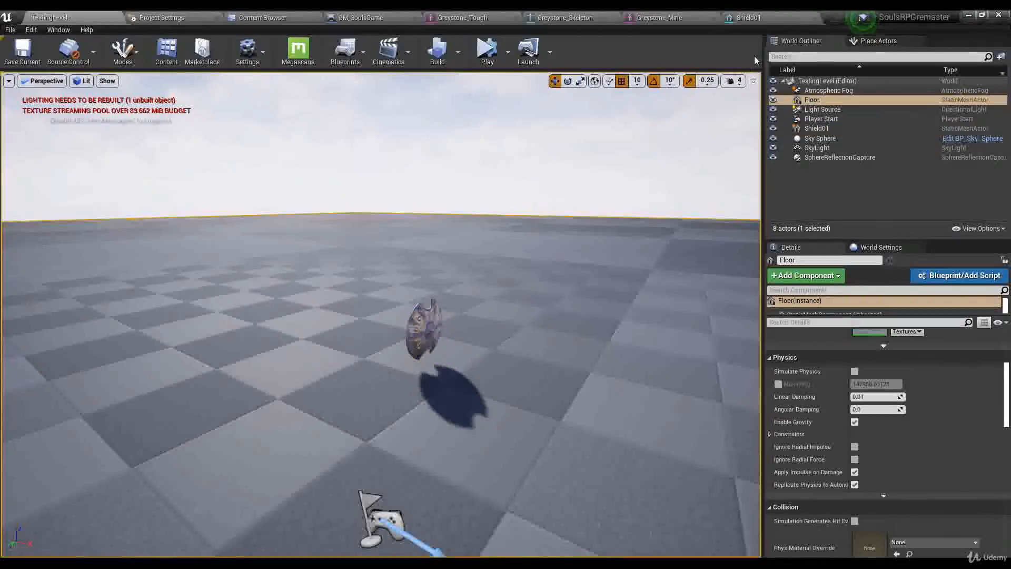
# Step: Raise Shield01 higher above the floor in TestingLevel and enable Simulate Physics on it
pyautogui.click(762, 12)
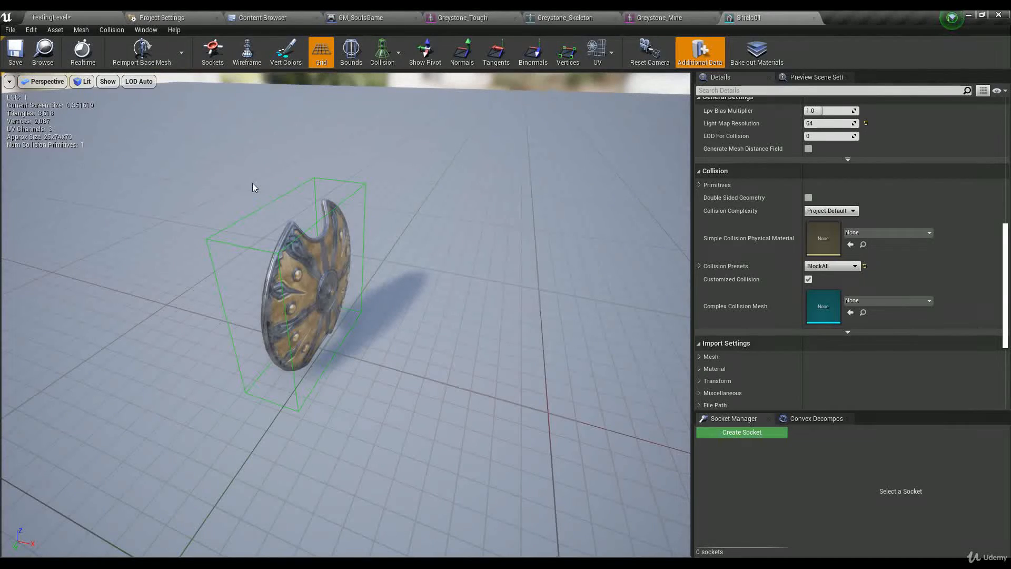
pyautogui.click(67, 20)
pyautogui.moveTo(467, 282); pyautogui.dragTo(460, 295, button='right')
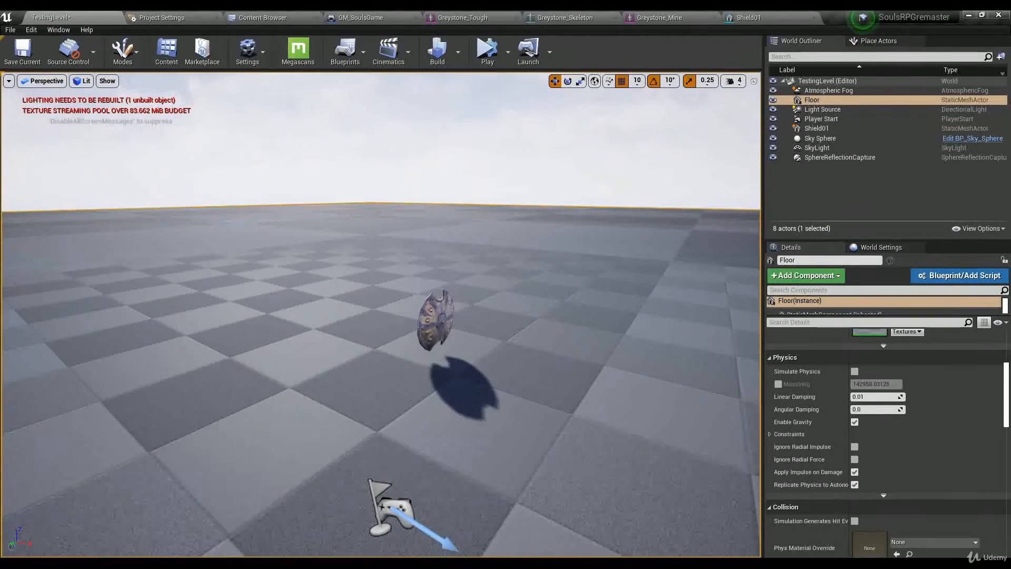
pyautogui.click(436, 322)
pyautogui.moveTo(435, 310); pyautogui.dragTo(418, 181)
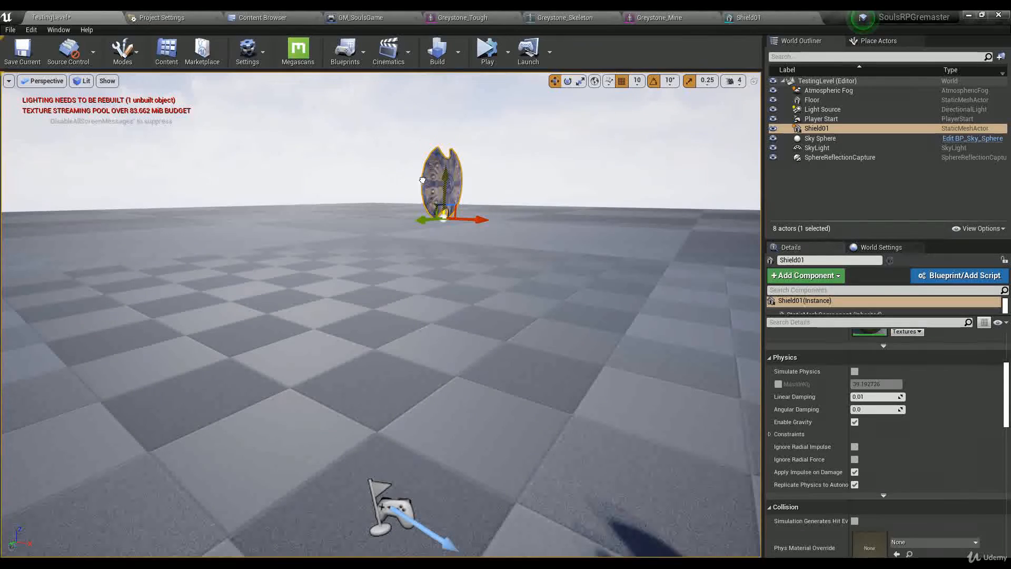
pyautogui.click(855, 370)
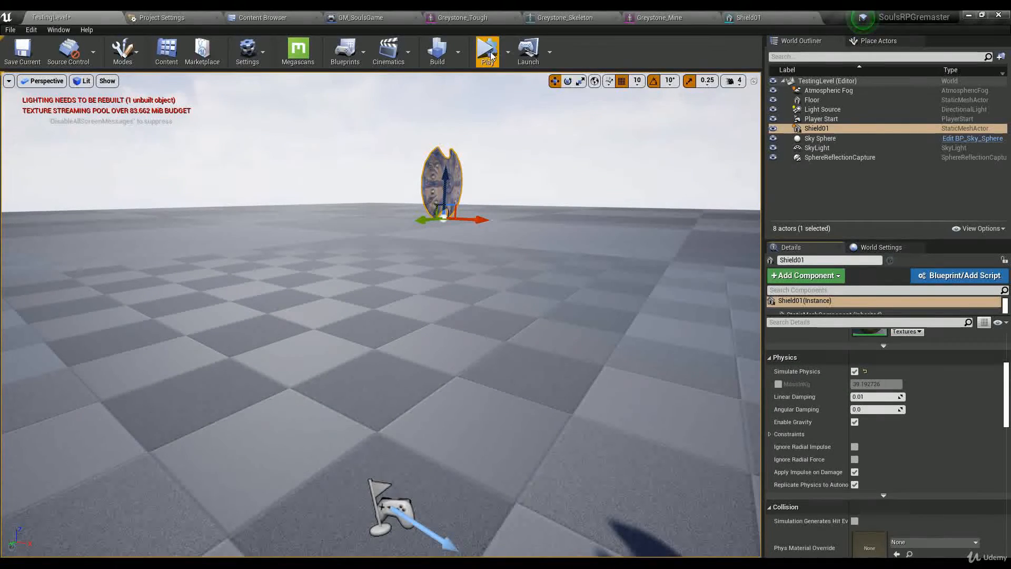
# Step: Run the level in Simulate mode and examine from several sides how Shield01 meets the floor
pyautogui.click(508, 52)
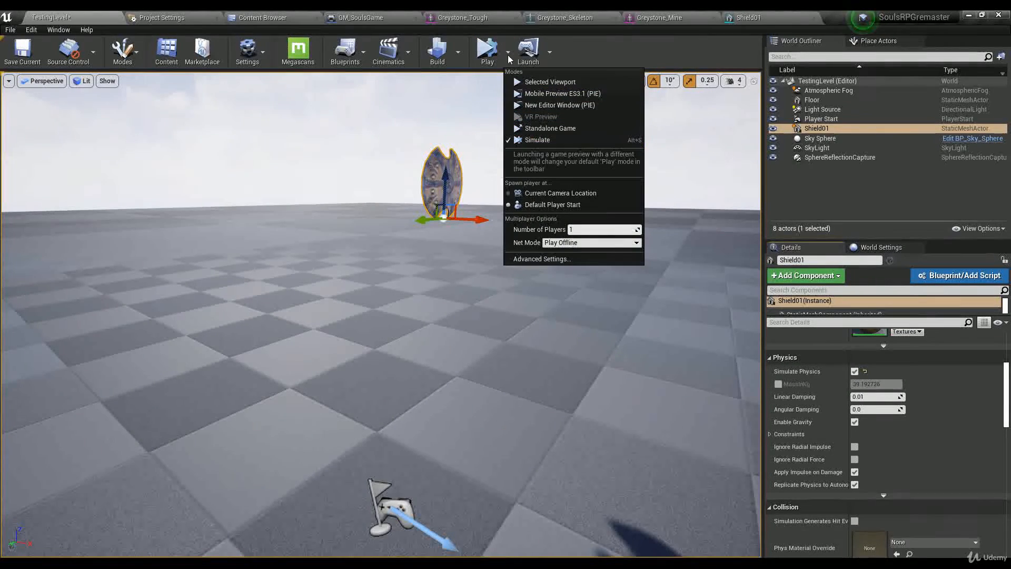
pyautogui.click(525, 141)
pyautogui.press('w')
pyautogui.moveTo(504, 335); pyautogui.dragTo(526, 325, button='right')
pyautogui.click(491, 336)
pyautogui.keyDown('alt'); pyautogui.moveTo(491, 336); pyautogui.dragTo(584, 331); pyautogui.keyUp('alt')
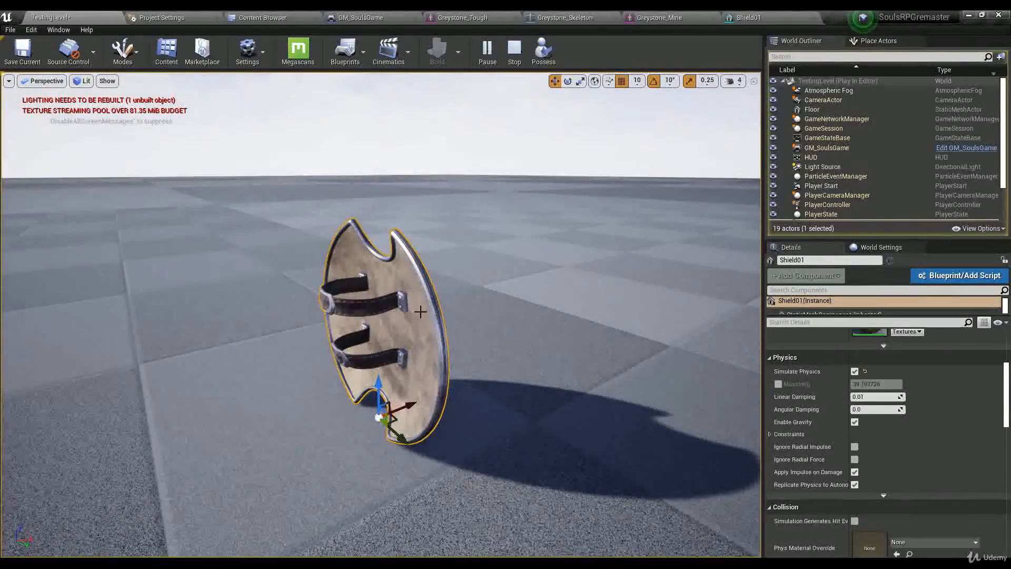
pyautogui.moveTo(420, 311); pyautogui.dragTo(505, 390, button='right')
pyautogui.keyDown('alt'); pyautogui.moveTo(400, 254); pyautogui.dragTo(519, 233); pyautogui.keyUp('alt')
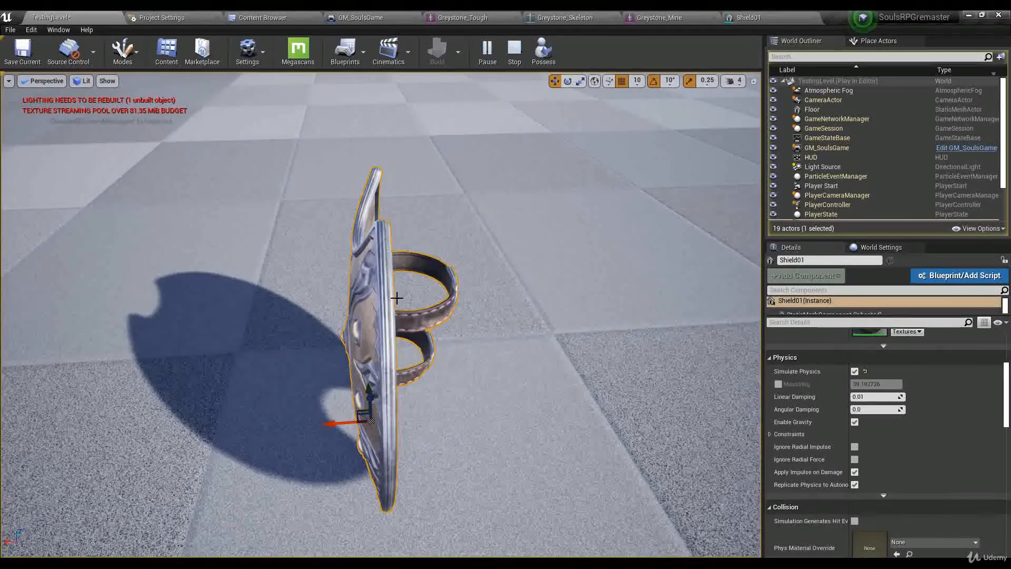
pyautogui.keyDown('alt'); pyautogui.moveTo(390, 303); pyautogui.dragTo(593, 261); pyautogui.keyUp('alt')
# Step: Lift Shield01 off the floor during the simulation to test its fall again
pyautogui.moveTo(390, 303); pyautogui.dragTo(331, 267, button='right')
pyautogui.press('s')
pyautogui.moveTo(383, 349); pyautogui.dragTo(368, 384, button='right')
pyautogui.press('w')
pyautogui.press('s')
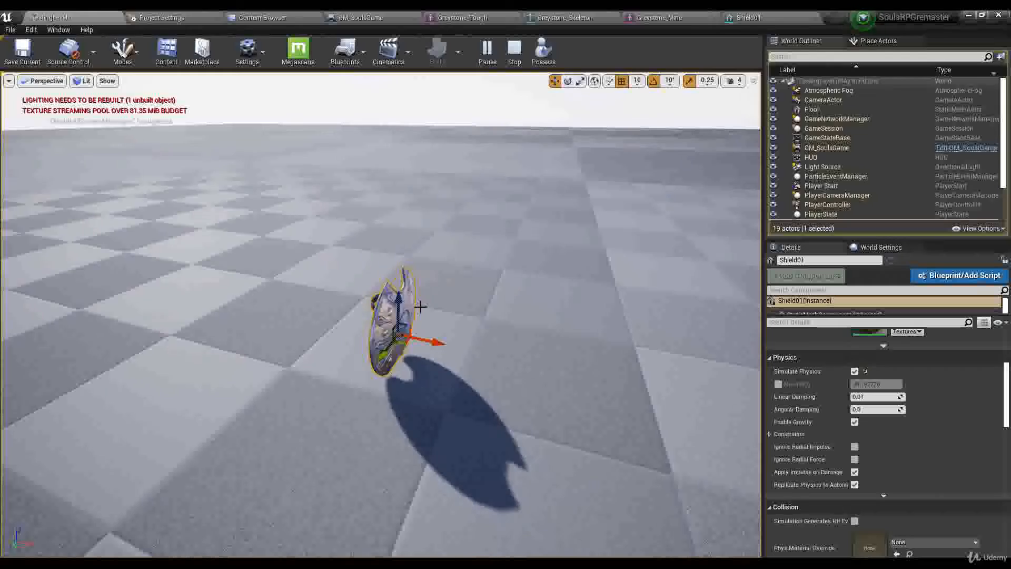
pyautogui.moveTo(411, 311); pyautogui.dragTo(401, 176)
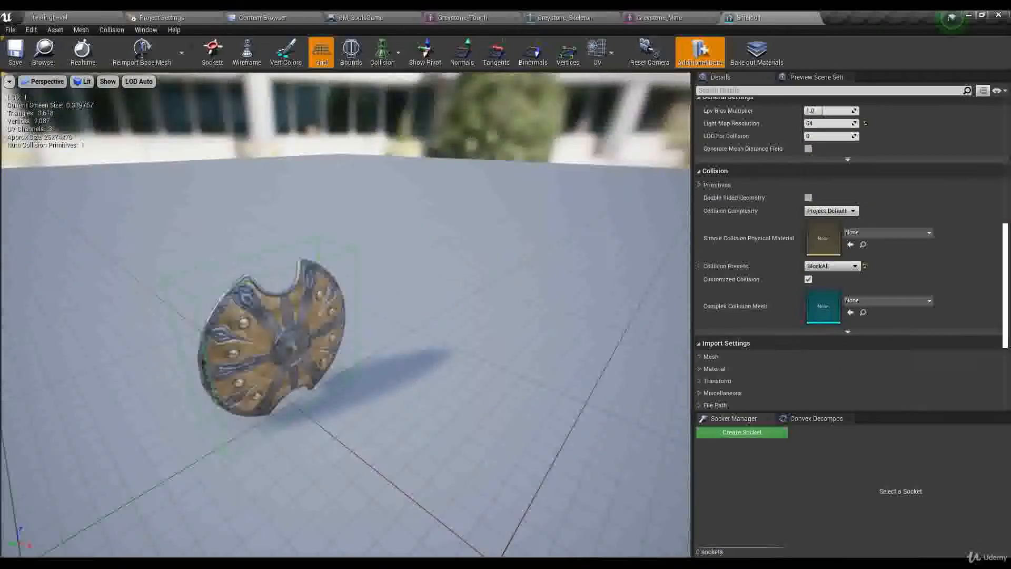
# Step: Close the Shield01 mesh editor and import Sword01.fbx as a static mesh into the Pickups/Swords folder
pyautogui.scroll(10, 768, 296)
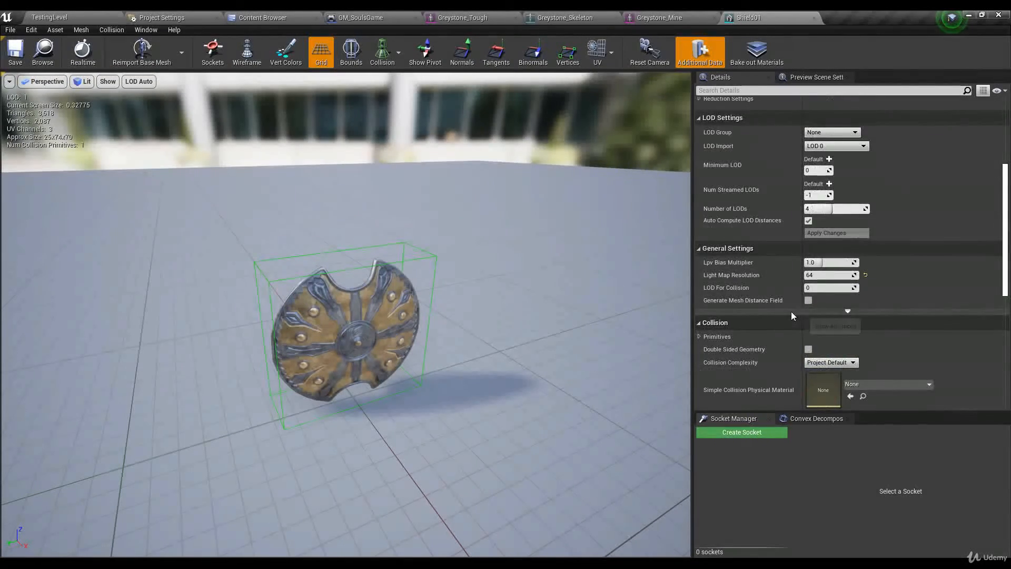
pyautogui.click(813, 18)
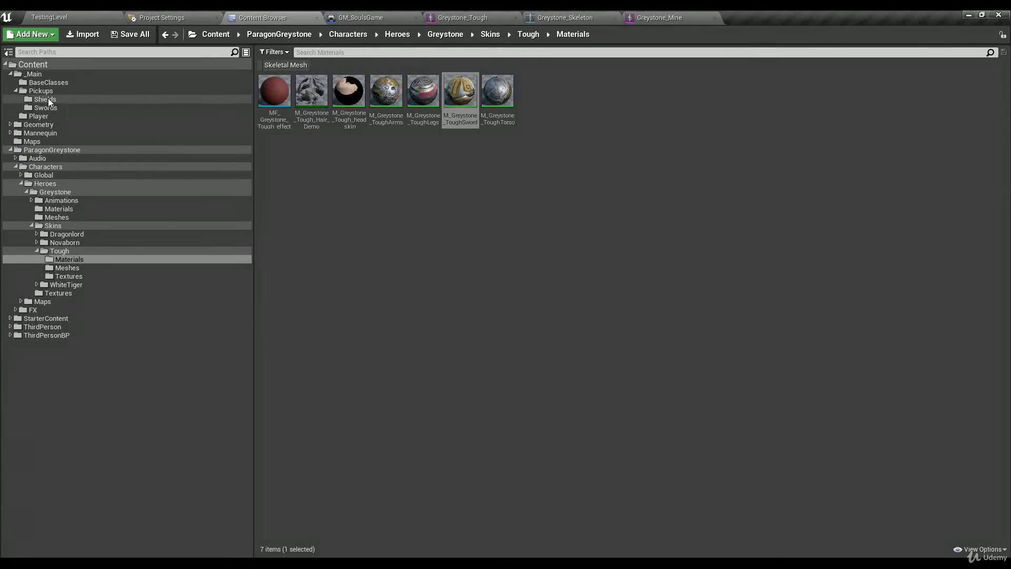
pyautogui.click(48, 107)
pyautogui.rightClick(329, 182)
pyautogui.click(382, 246)
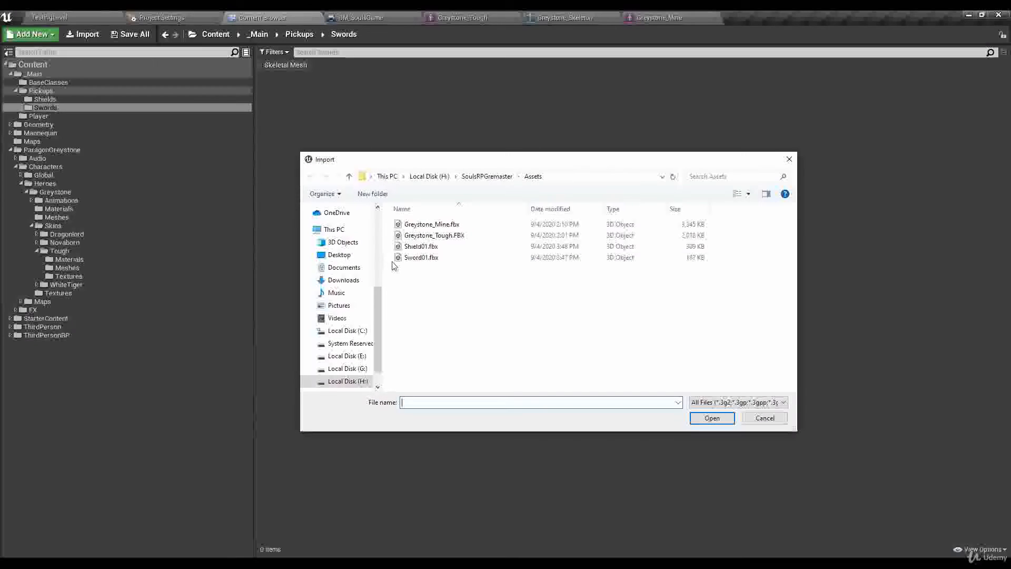
pyautogui.click(419, 257)
pyautogui.click(701, 418)
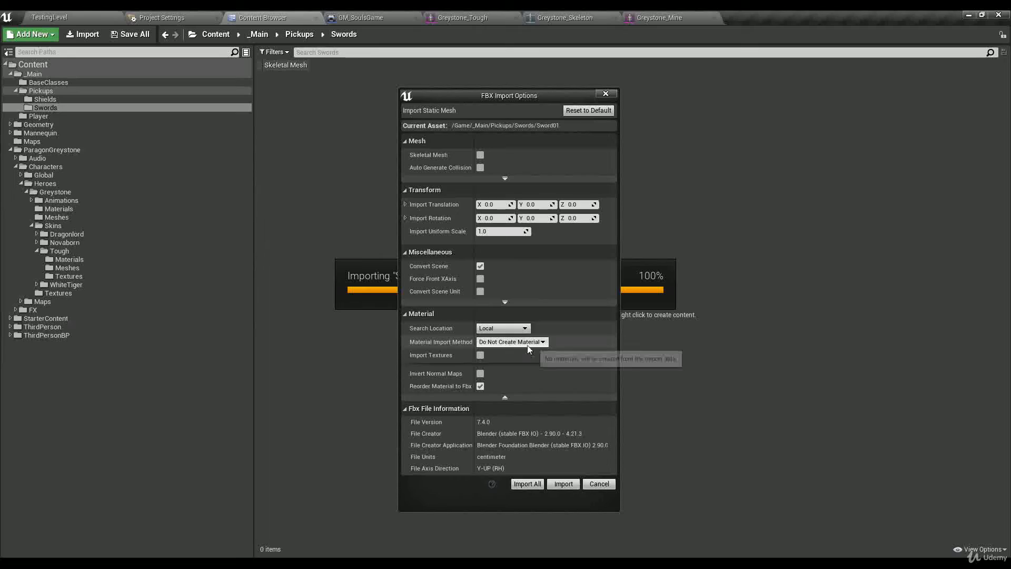
pyautogui.click(563, 484)
# Step: Open the Sword01 mesh, assign it Greystone_Tough's sword material M_Greystone_ToughSword, and save it
pyautogui.doubleClick(273, 84)
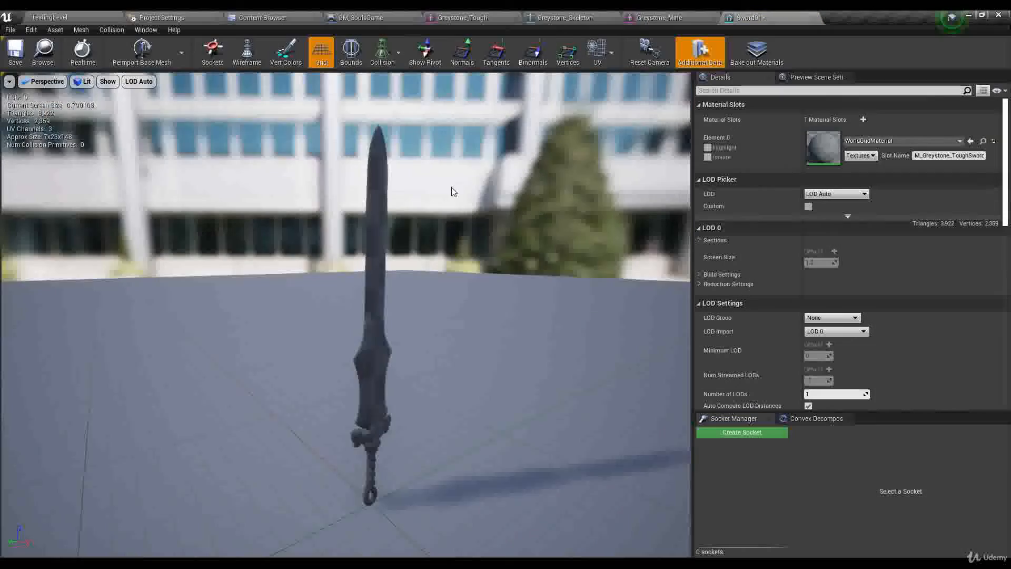
pyautogui.click(509, 18)
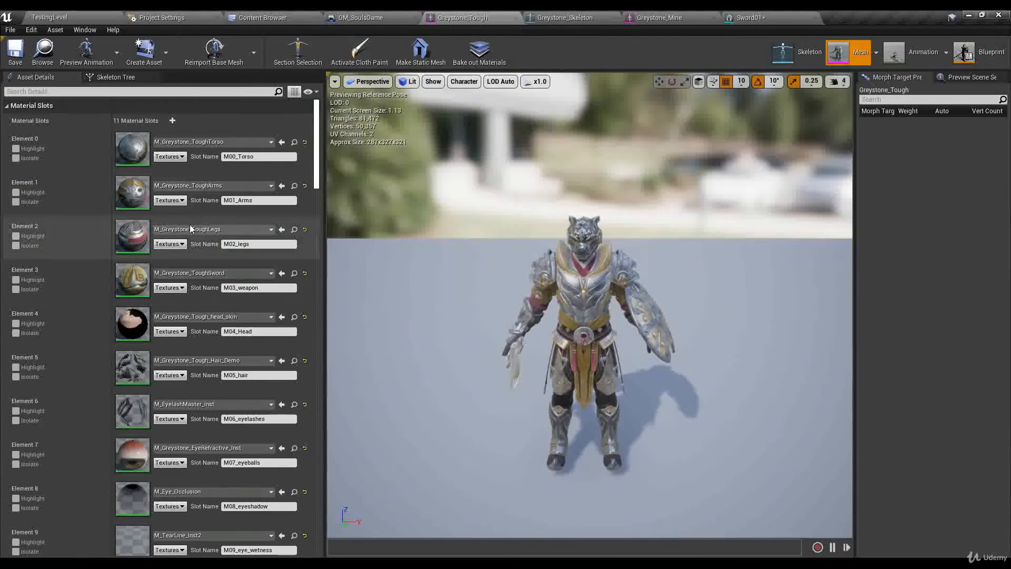
pyautogui.click(294, 273)
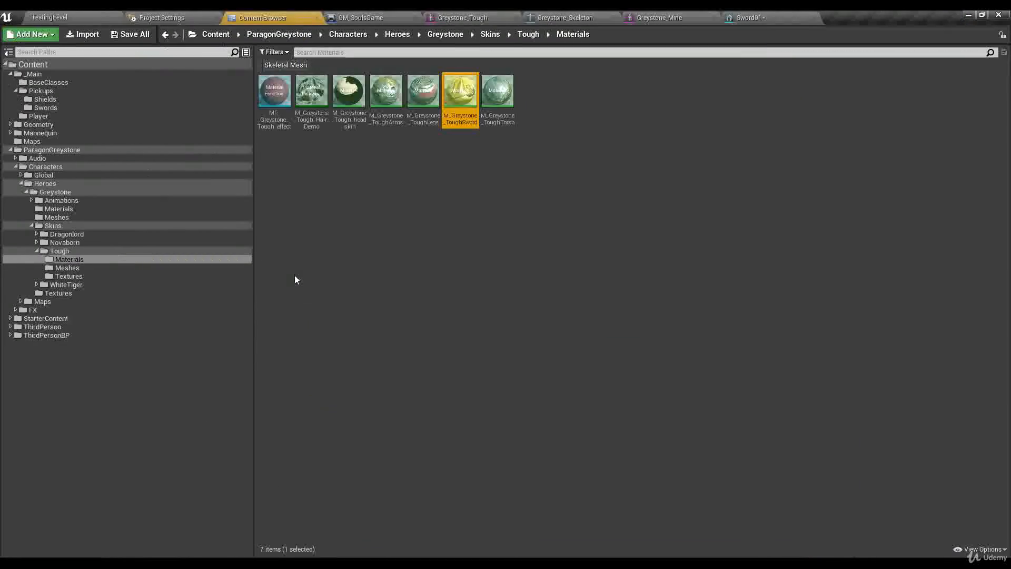
pyautogui.click(770, 16)
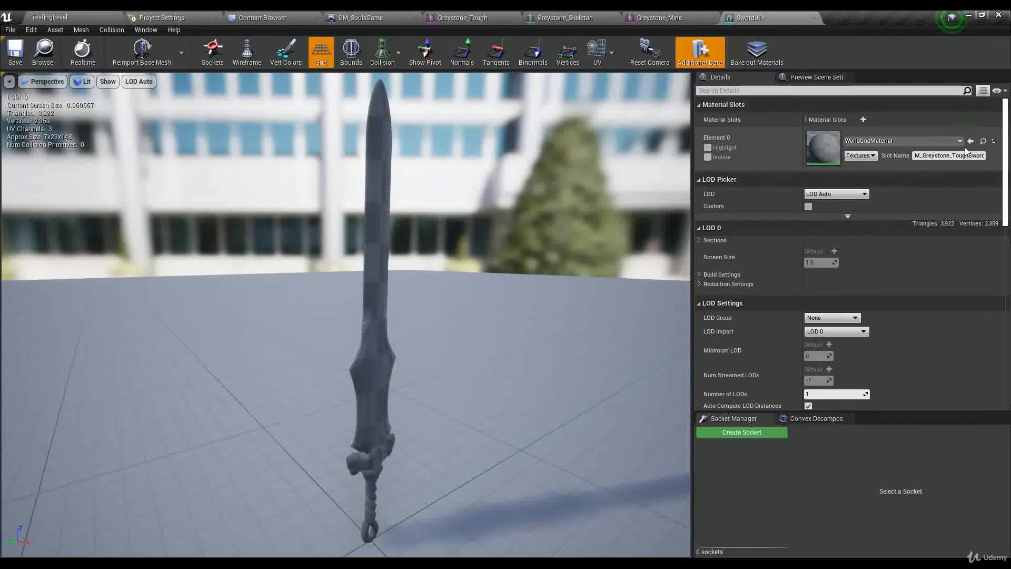
pyautogui.click(970, 142)
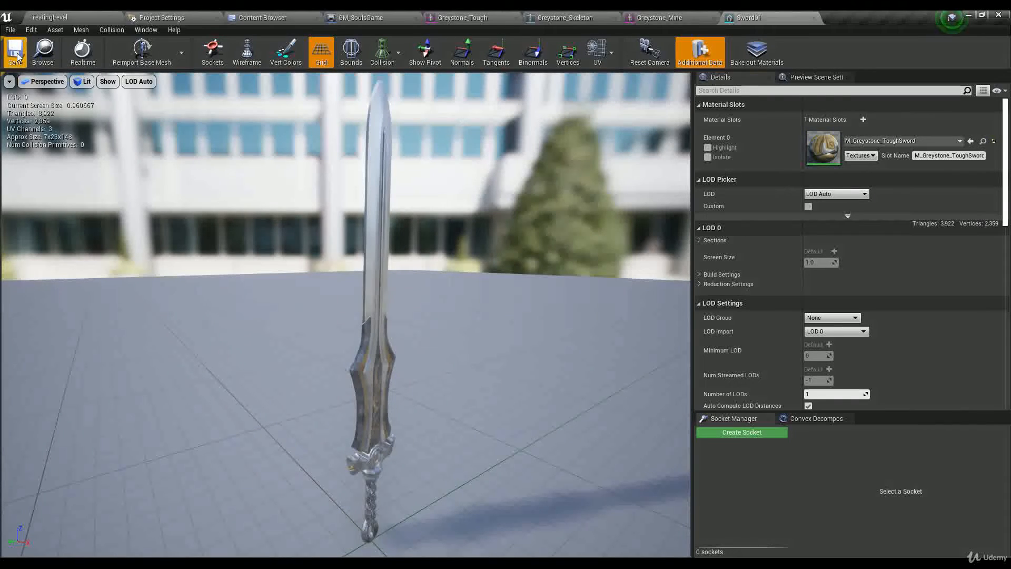
# Step: Set the Number of LODs for Sword01 to 3, apply the changes and save the mesh
pyautogui.scroll(-2, 821, 342)
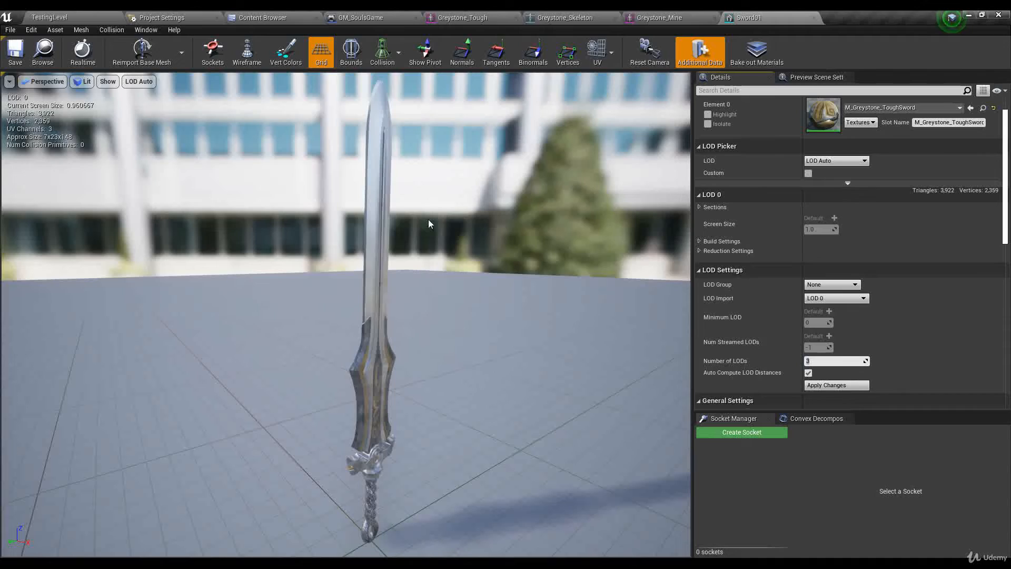
pyautogui.click(829, 386)
pyautogui.press('s')
pyautogui.moveTo(397, 225)
pyautogui.mouseDown(button='right')
pyautogui.moveTo(381, 219)
pyautogui.moveTo(393, 227)
pyautogui.mouseUp(button='right')
pyautogui.press('w')
pyautogui.click(14, 52)
# Step: Add a box simplified collision around the Sword01 mesh and check how it encloses the sword
pyautogui.scroll(-5, 790, 296)
pyautogui.scroll(-5, 785, 289)
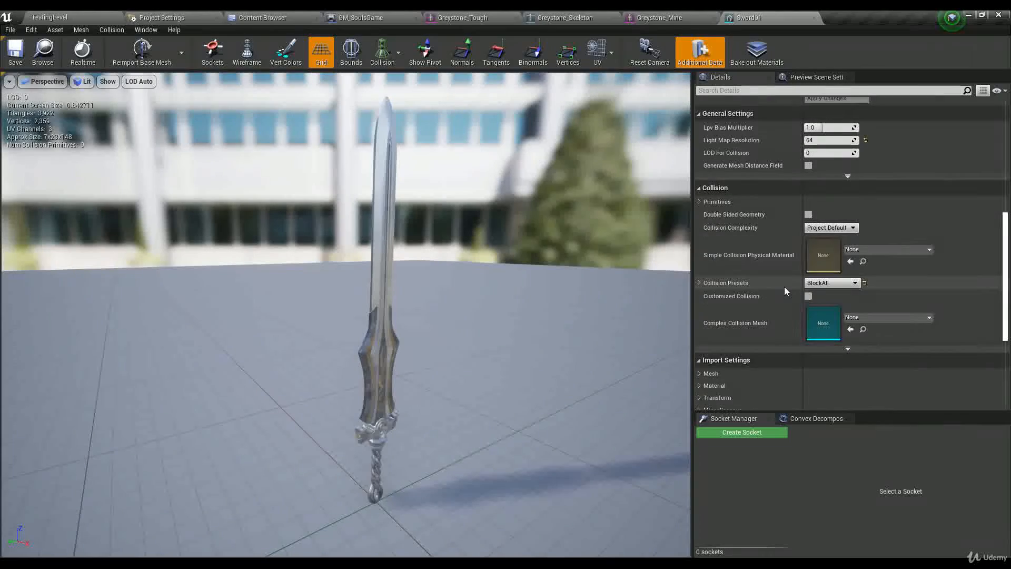
pyautogui.click(375, 84)
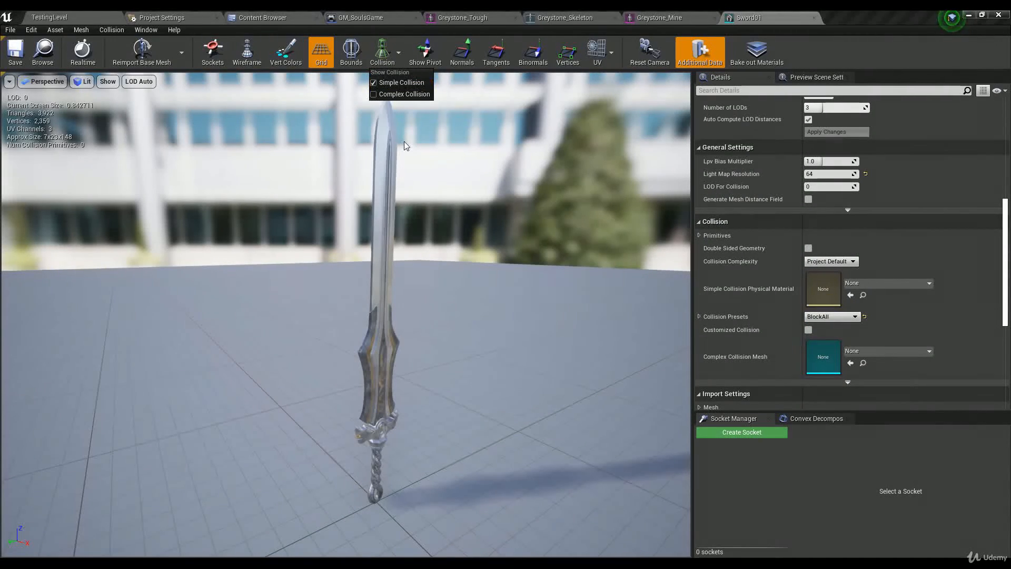
pyautogui.click(122, 31)
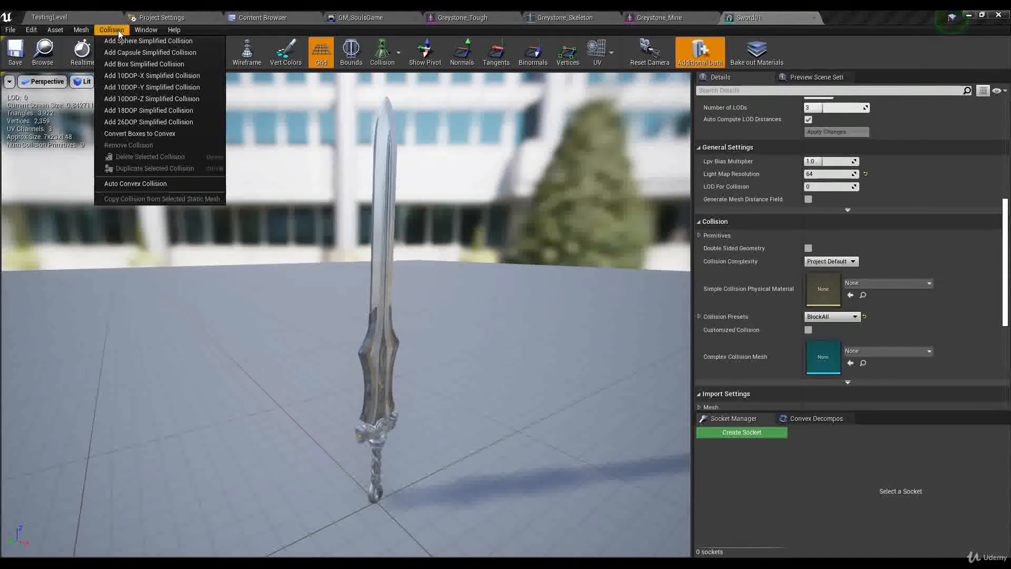
pyautogui.click(119, 64)
pyautogui.press('s')
pyautogui.moveTo(492, 221); pyautogui.dragTo(405, 177, button='right')
pyautogui.press('w')
pyautogui.press('d')
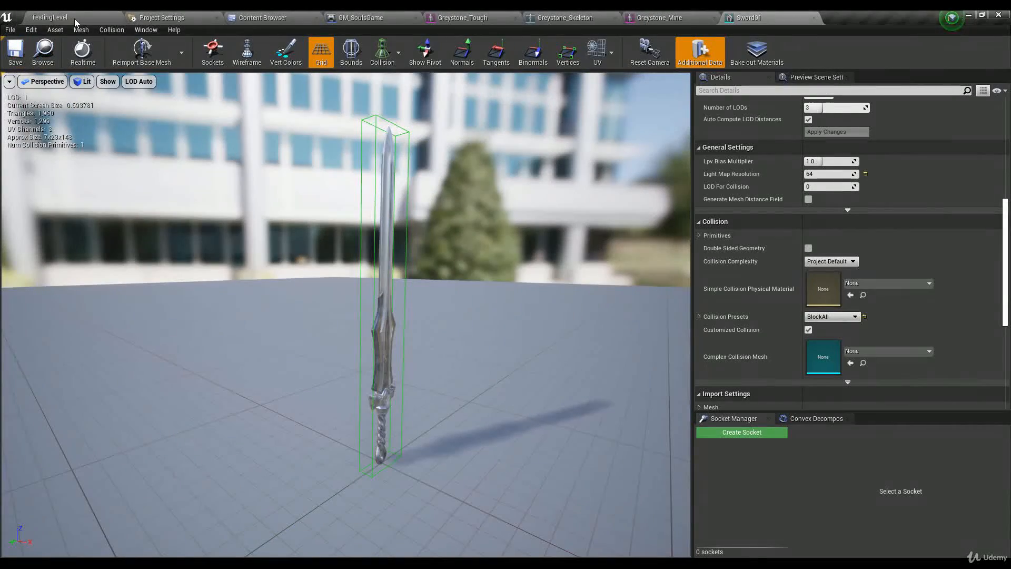
# Step: Place Sword01 beside the shield in TestingLevel and enable Simulate Physics on it
pyautogui.click(42, 50)
pyautogui.moveTo(46, 13); pyautogui.dragTo(508, 109)
pyautogui.click(855, 372)
# Step: Run the level in Simulate mode, examine how Sword01 and Shield01 behave on the floor, and stop the simulation
pyautogui.click(486, 49)
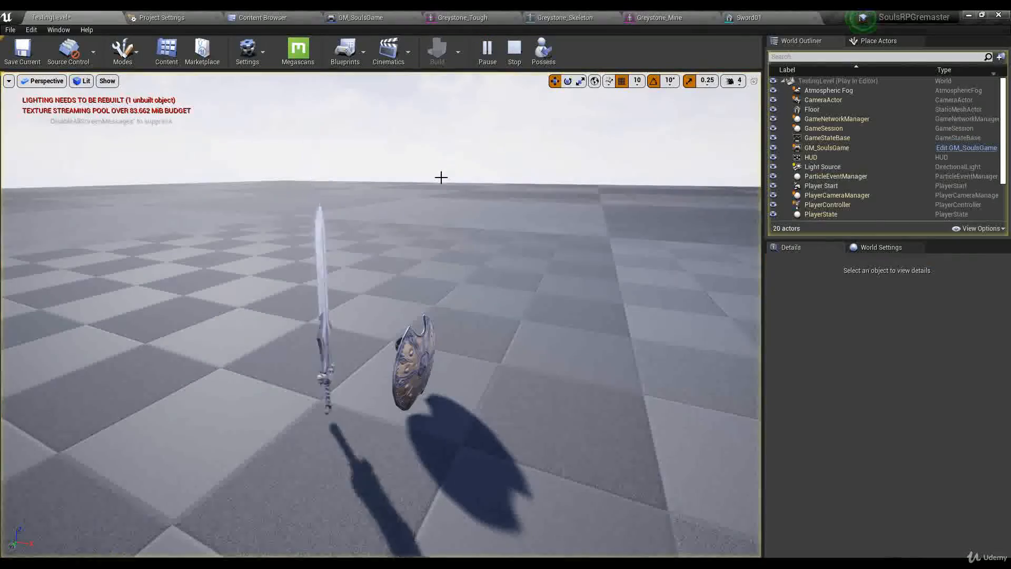
pyautogui.moveTo(504, 319); pyautogui.dragTo(553, 308, button='right')
pyautogui.press('Escape')
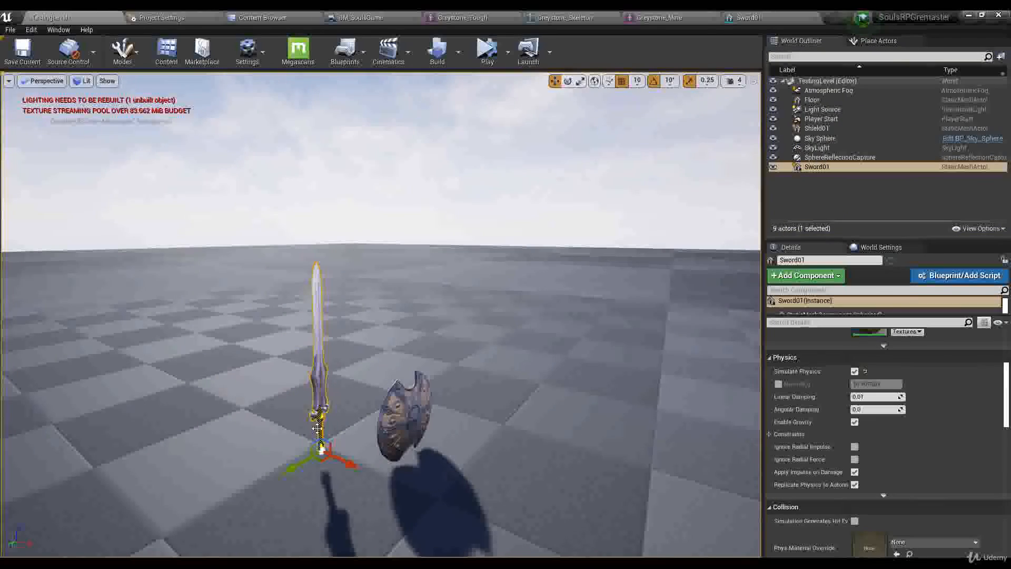
# Step: Delete the Sword01 and Shield01 test actors from TestingLevel
pyautogui.press('Delete')
pyautogui.click(402, 411)
pyautogui.press('Delete')
pyautogui.moveTo(401, 409); pyautogui.dragTo(463, 327, button='right')
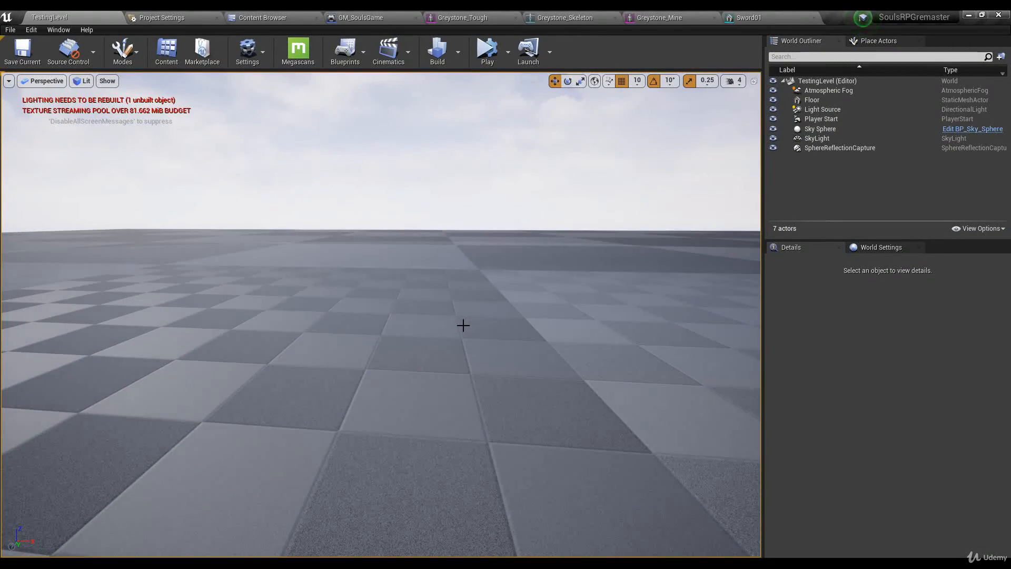